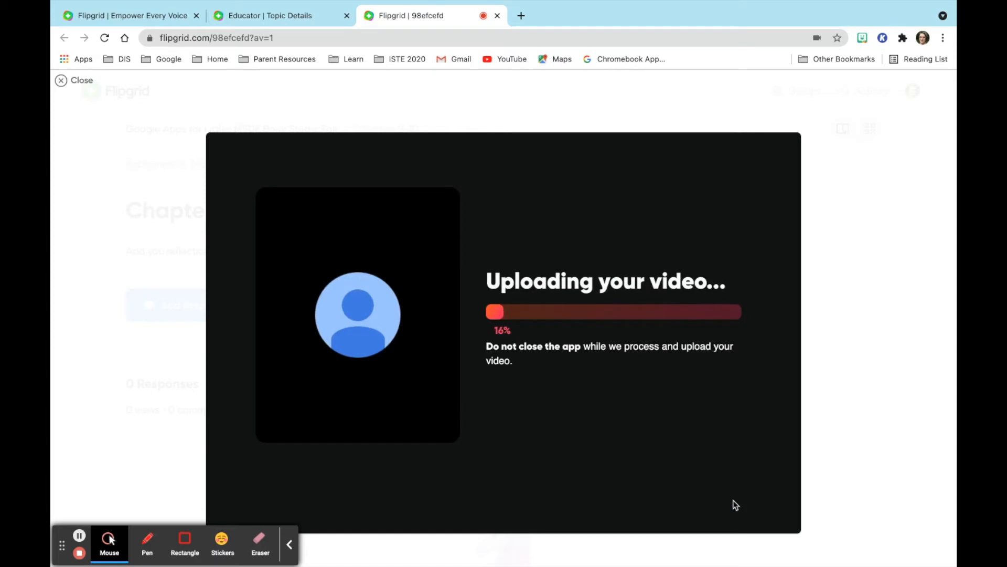
Start a new Flipgrid response as a screen recording that shares the entire screen.
click(180, 305)
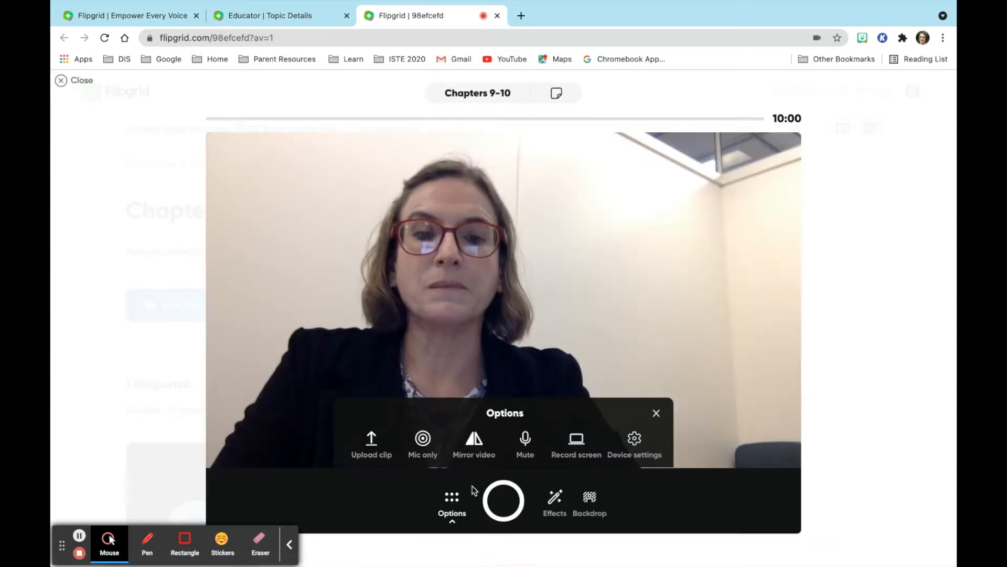
click(577, 447)
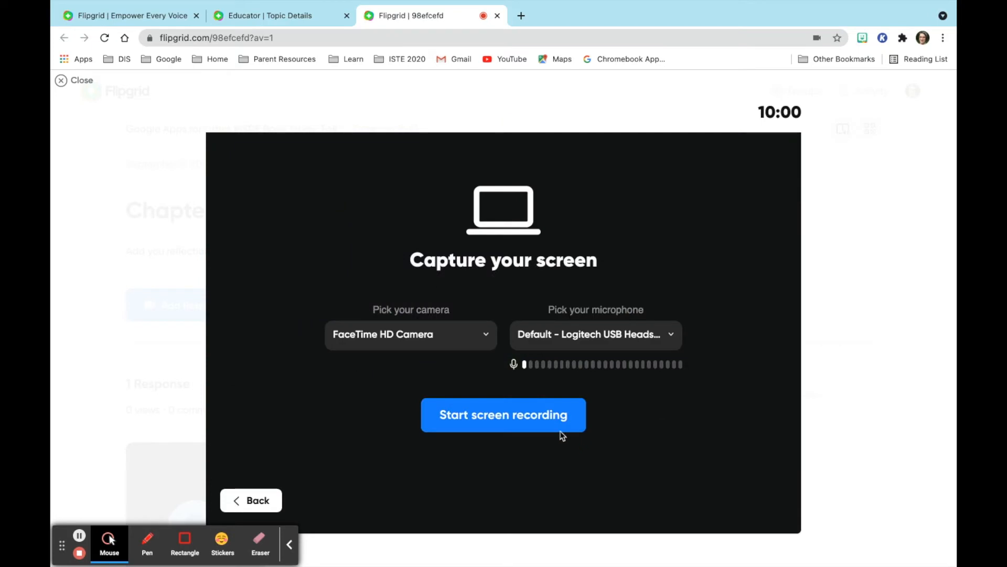
click(517, 414)
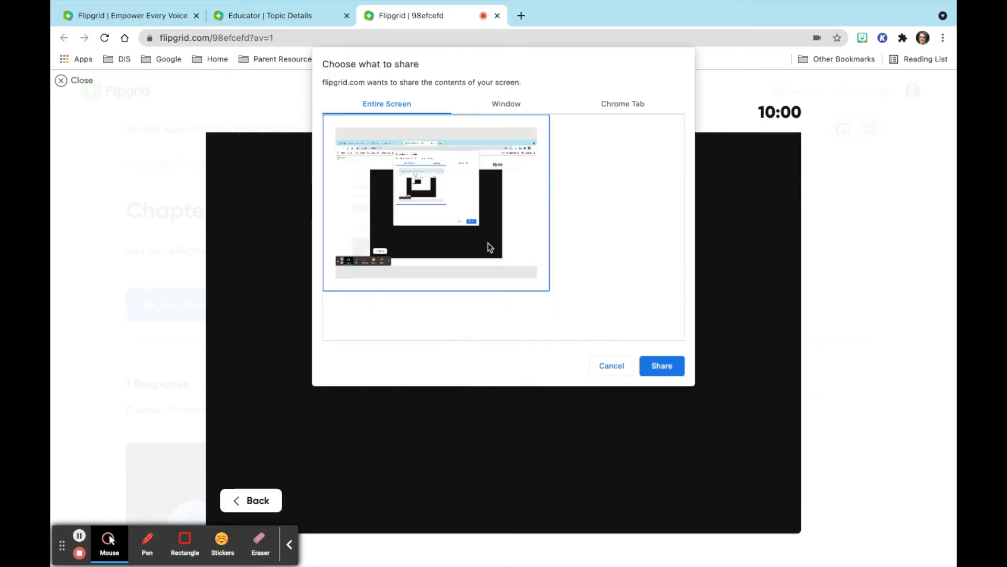
click(514, 107)
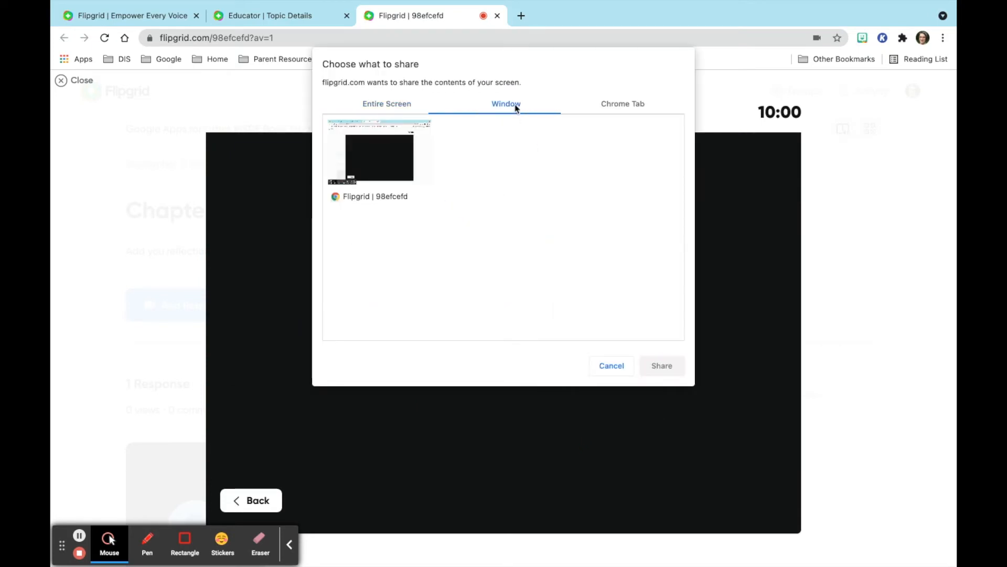
click(619, 107)
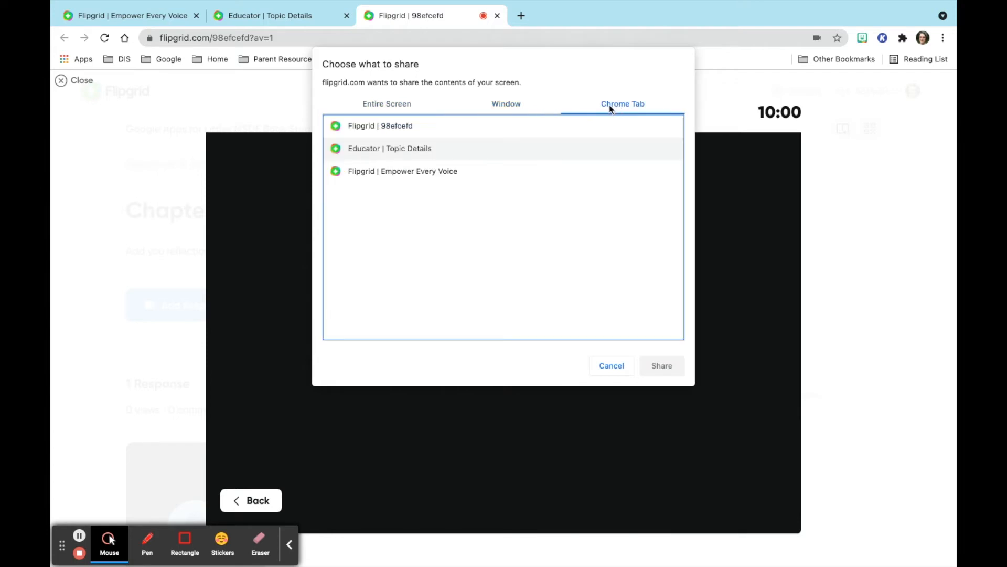
click(516, 107)
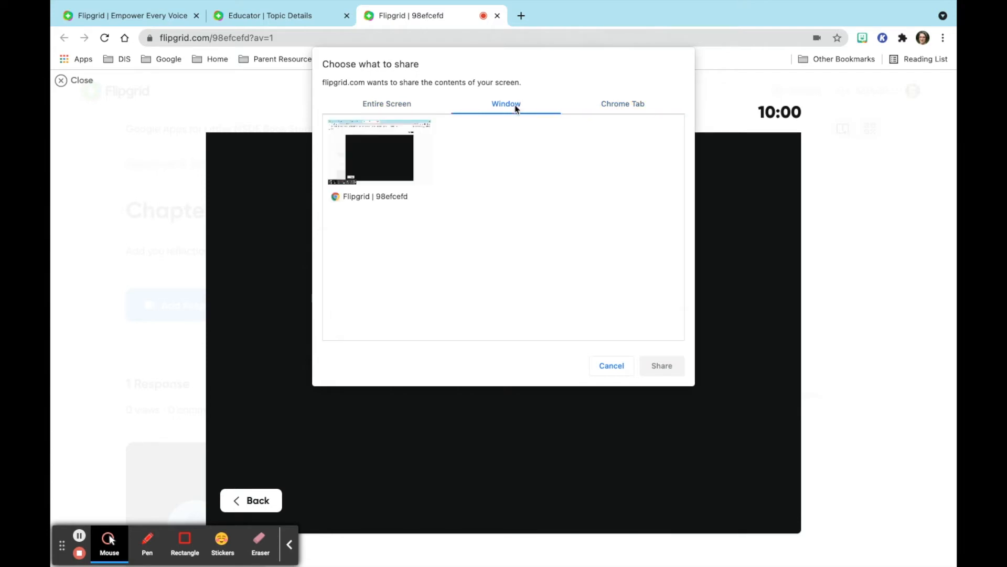
click(399, 104)
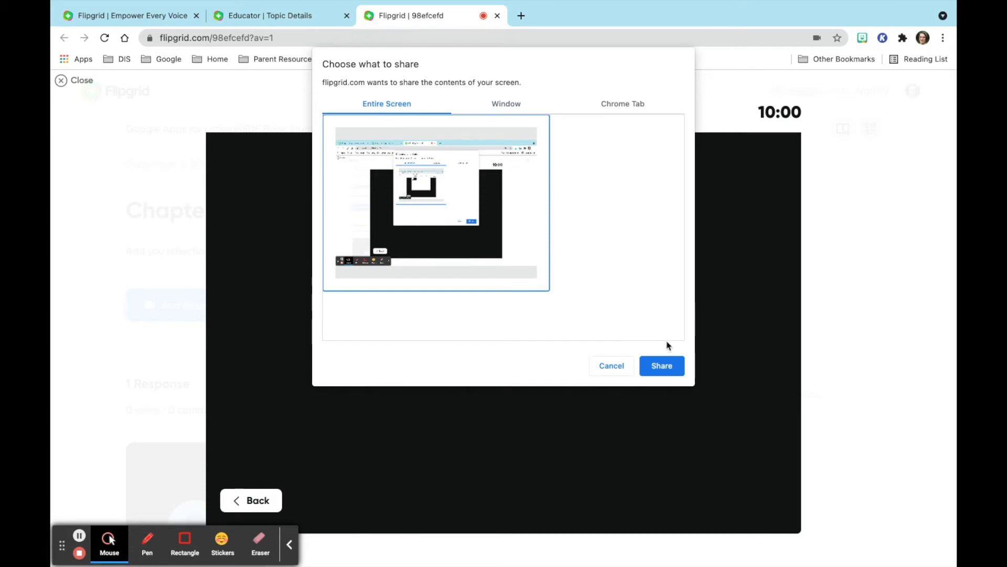
click(661, 366)
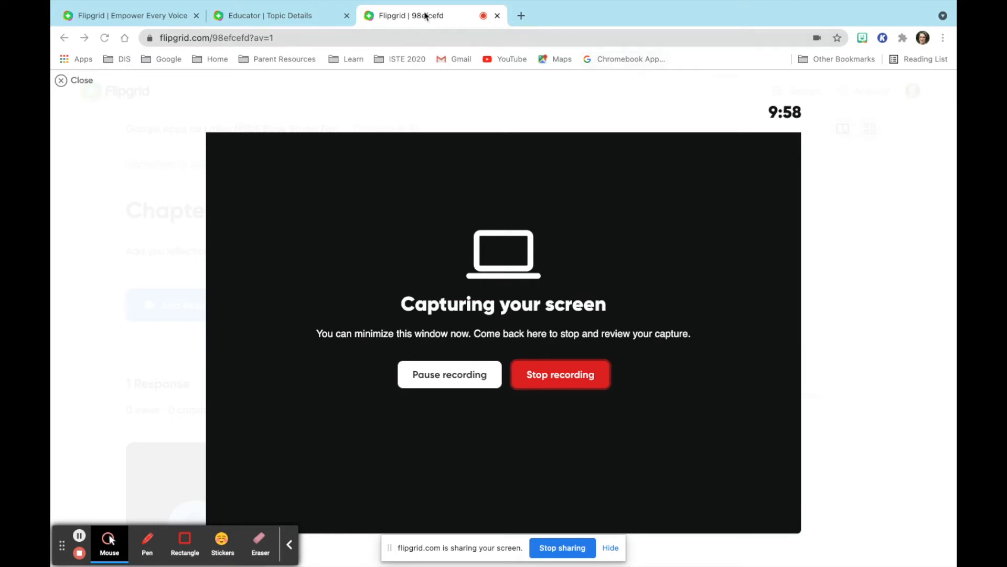
Capture the Chapters 9-10 topic page for about 7 seconds, then stop recording.
click(294, 17)
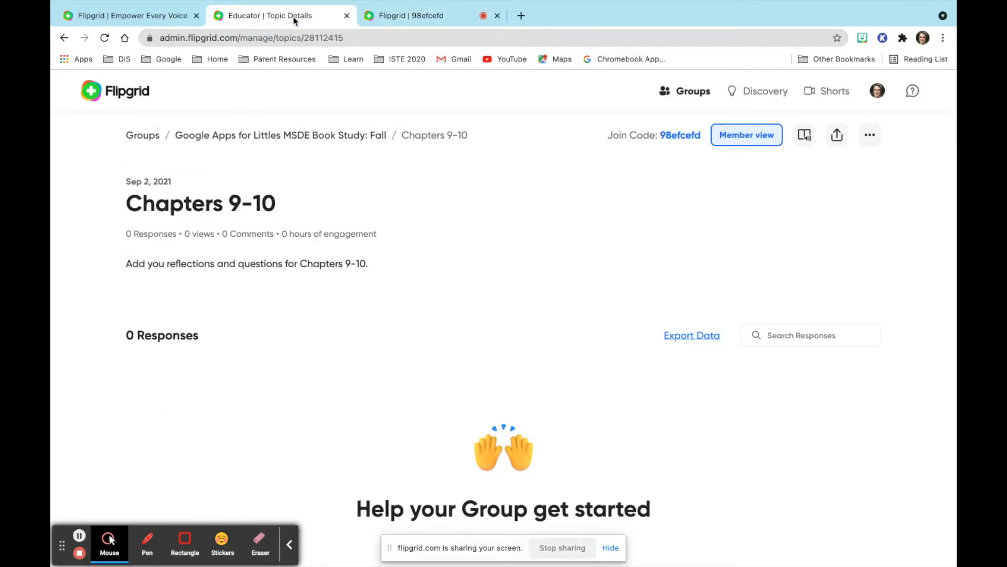
click(396, 15)
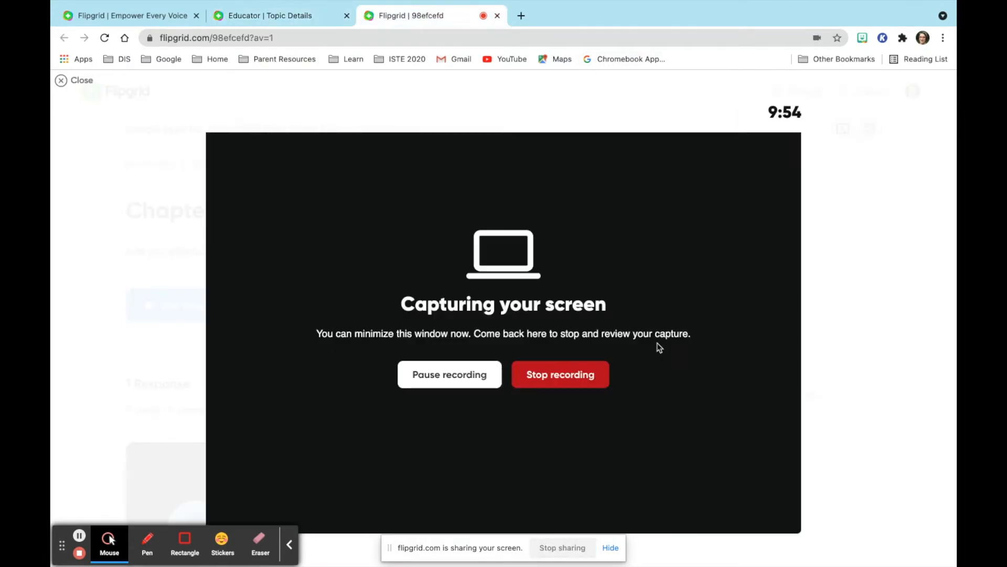
click(589, 375)
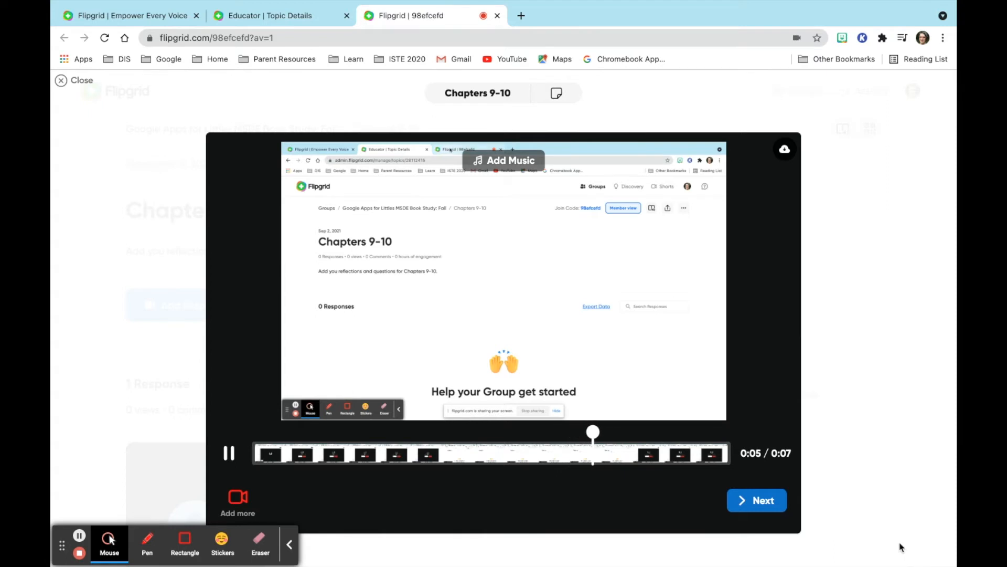
Accept the recorded clip and advance to the Submit your video screen.
click(771, 505)
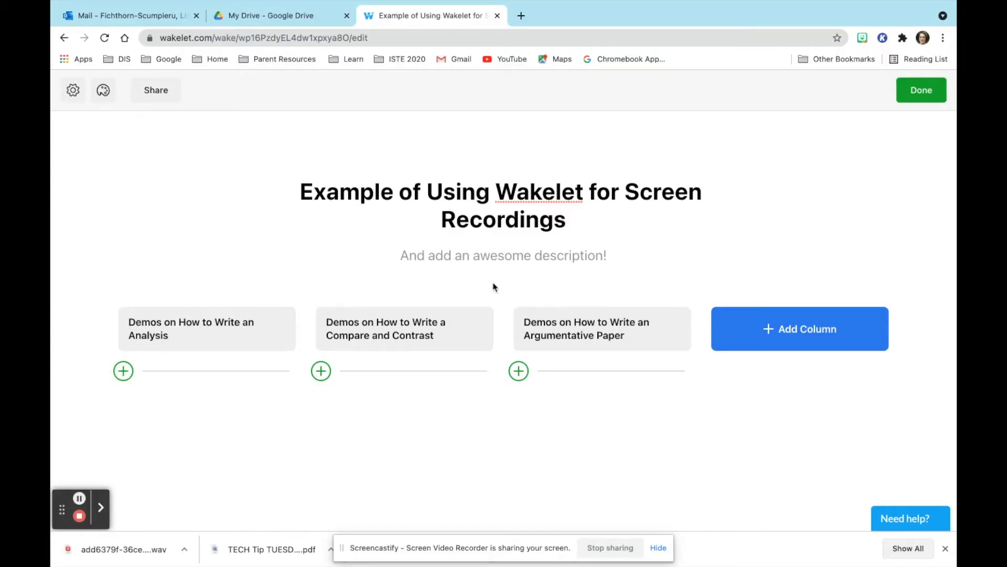
Add a recorded video item to the first column, capturing the entire screen.
click(124, 372)
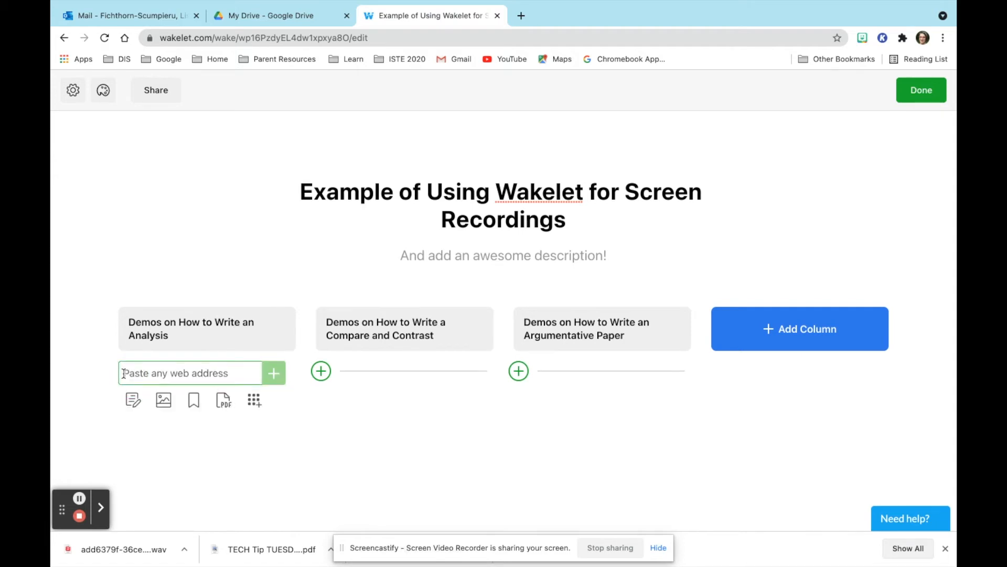
click(254, 400)
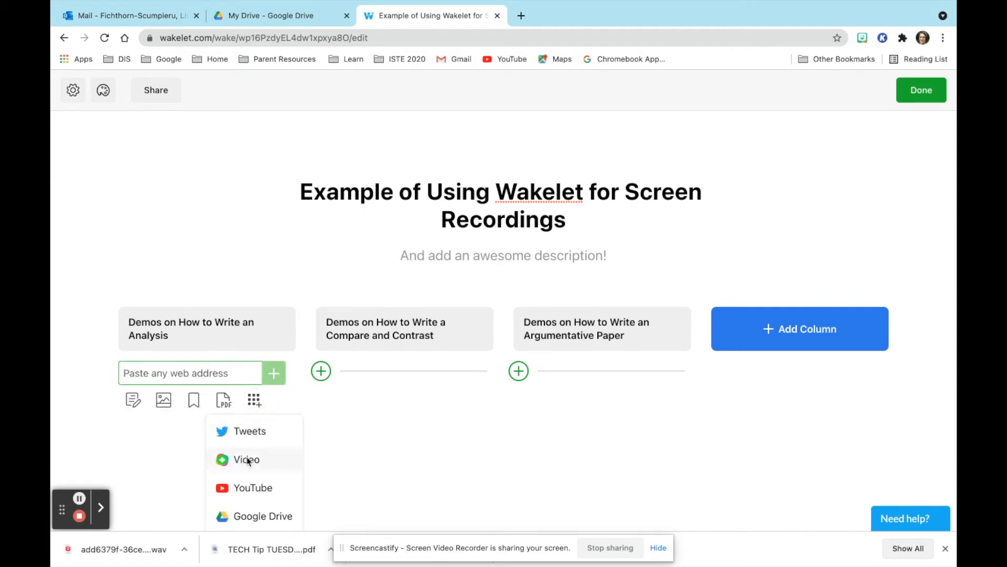
click(247, 461)
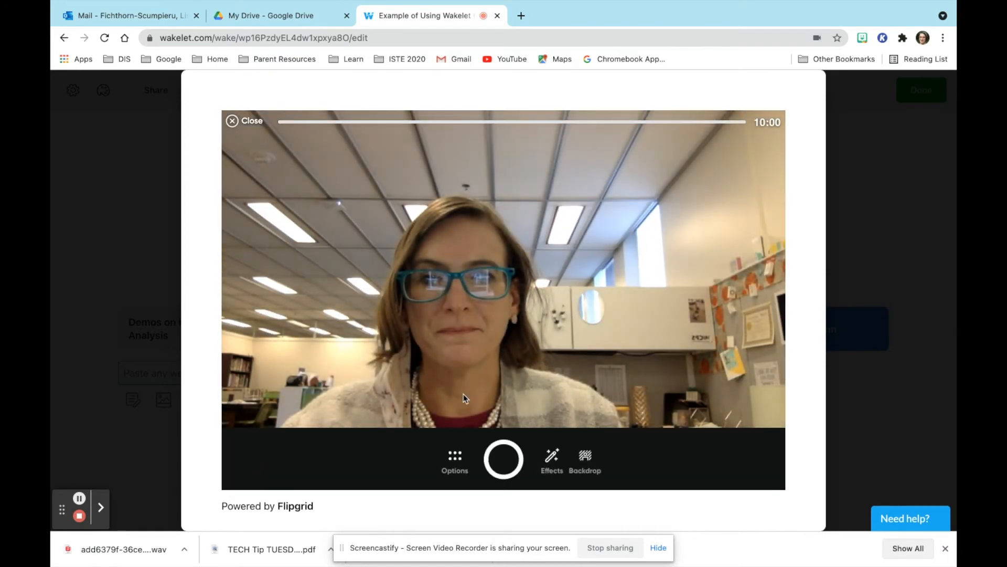
click(455, 456)
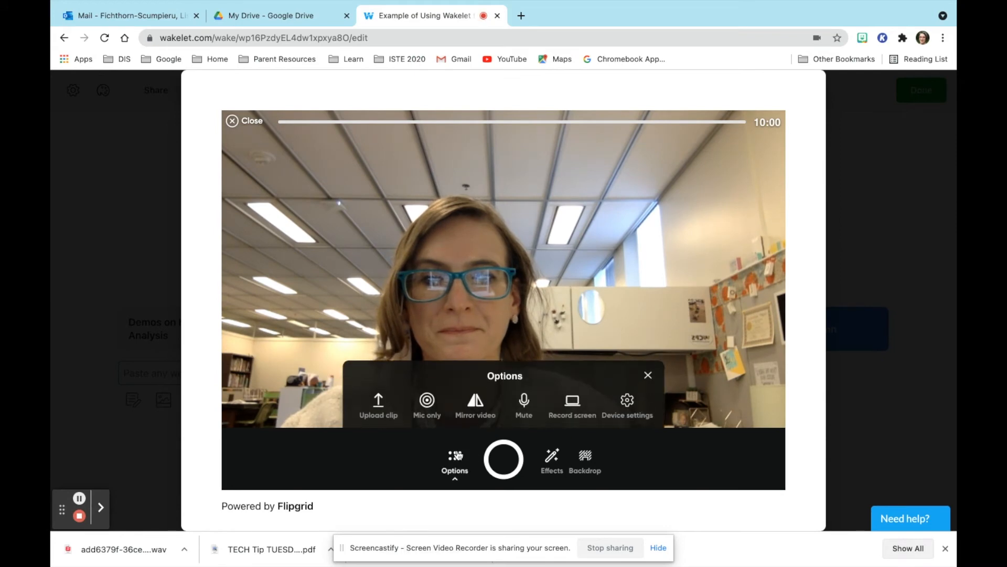
click(575, 401)
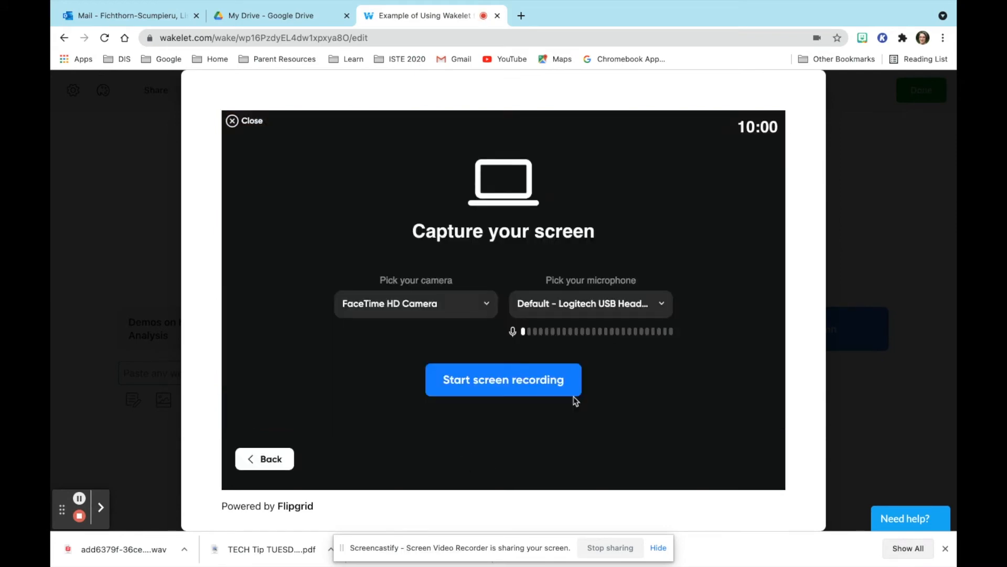
click(540, 376)
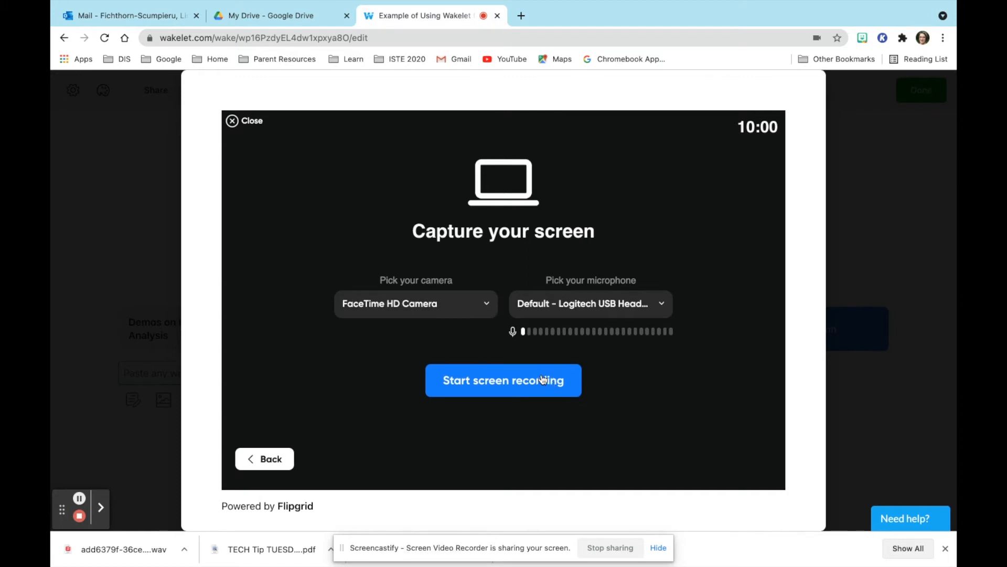
click(479, 256)
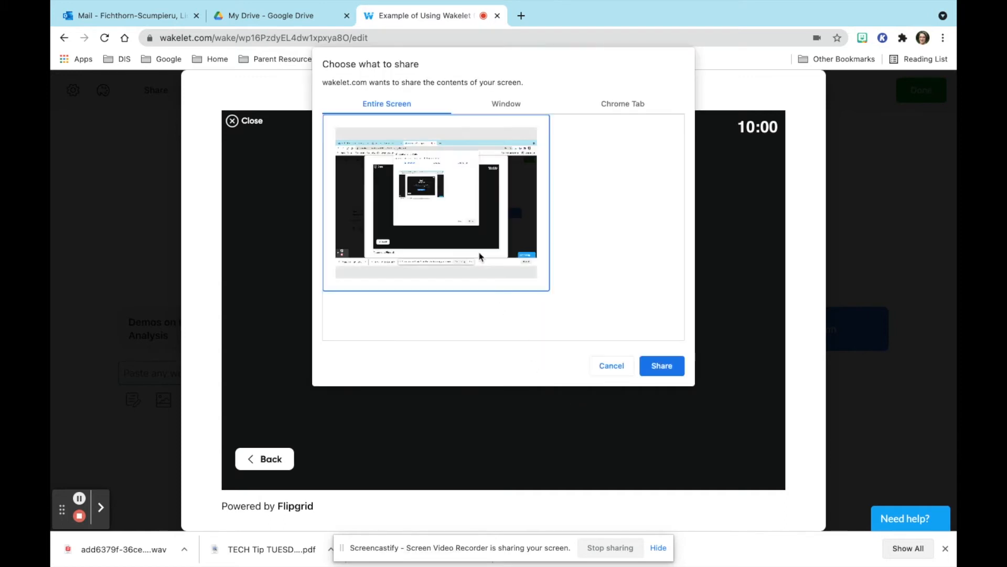
click(653, 364)
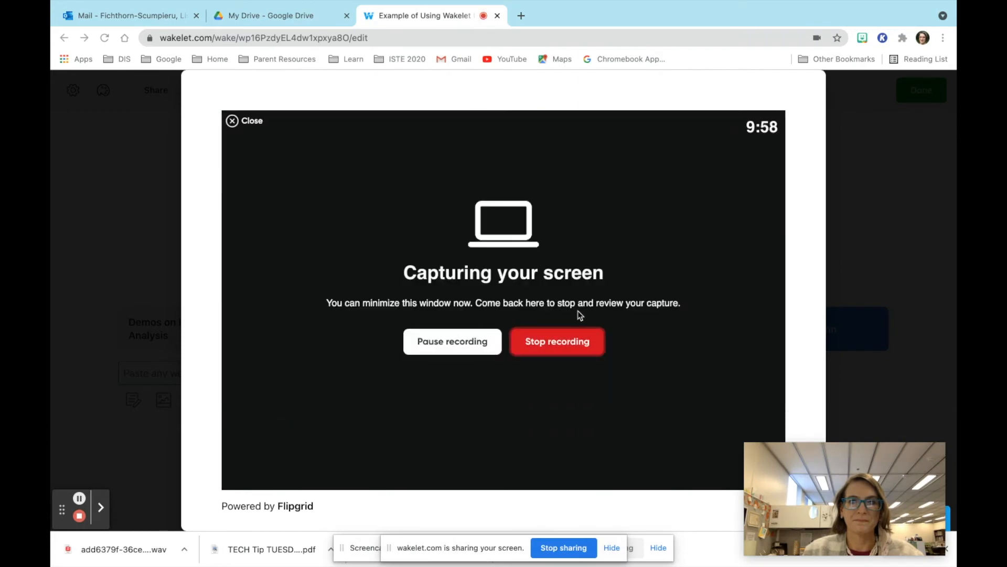
Record about 10 seconds of browser activity, then stop the capture for review.
click(520, 16)
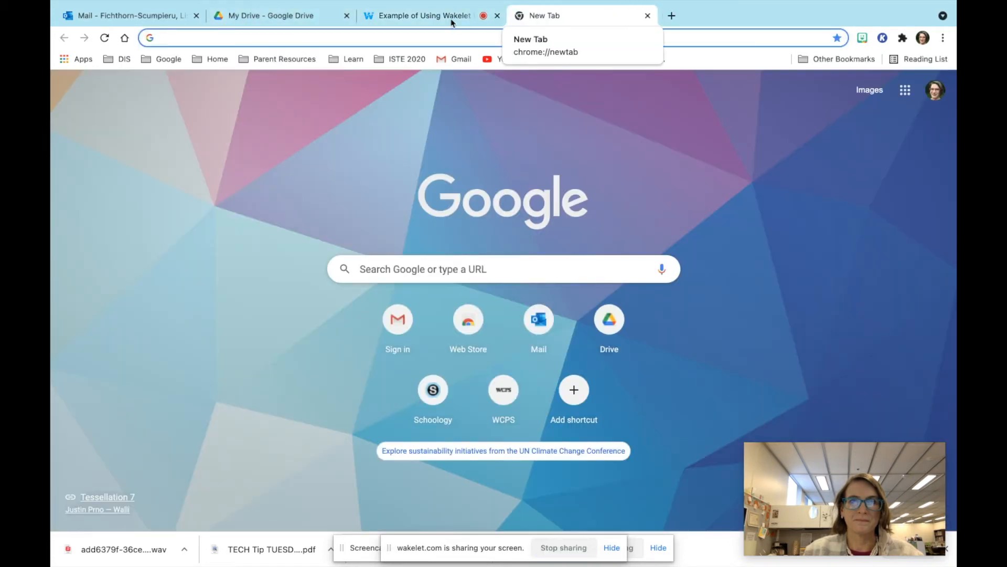
click(440, 21)
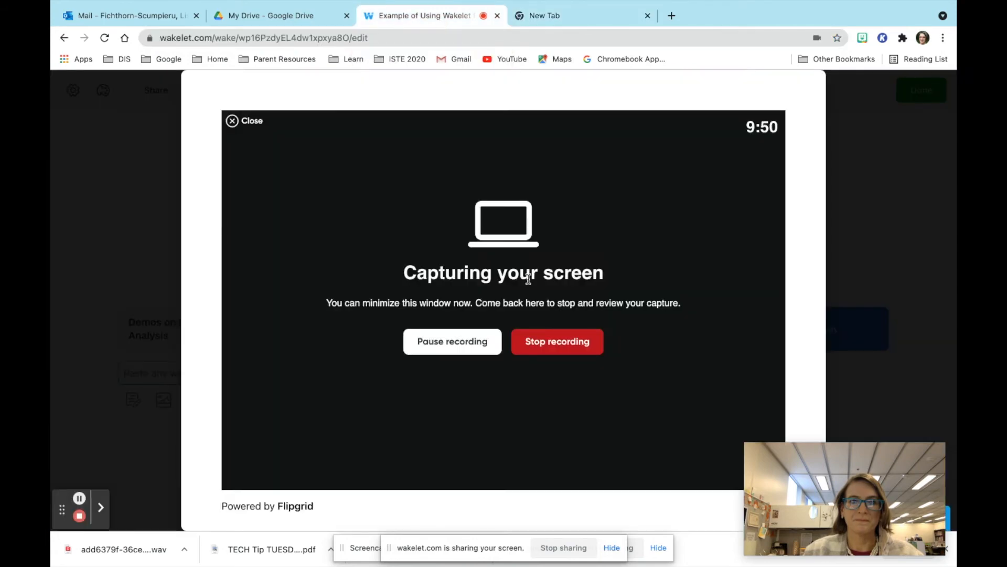
click(565, 350)
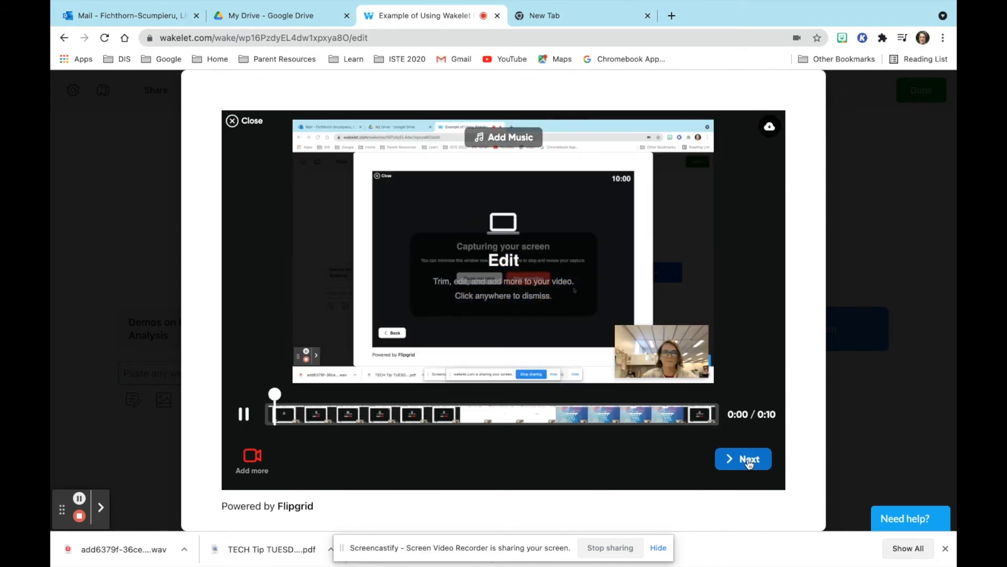
Post the 10-second clip to Demos on How to Write an Analysis and open Screencastify.
click(749, 460)
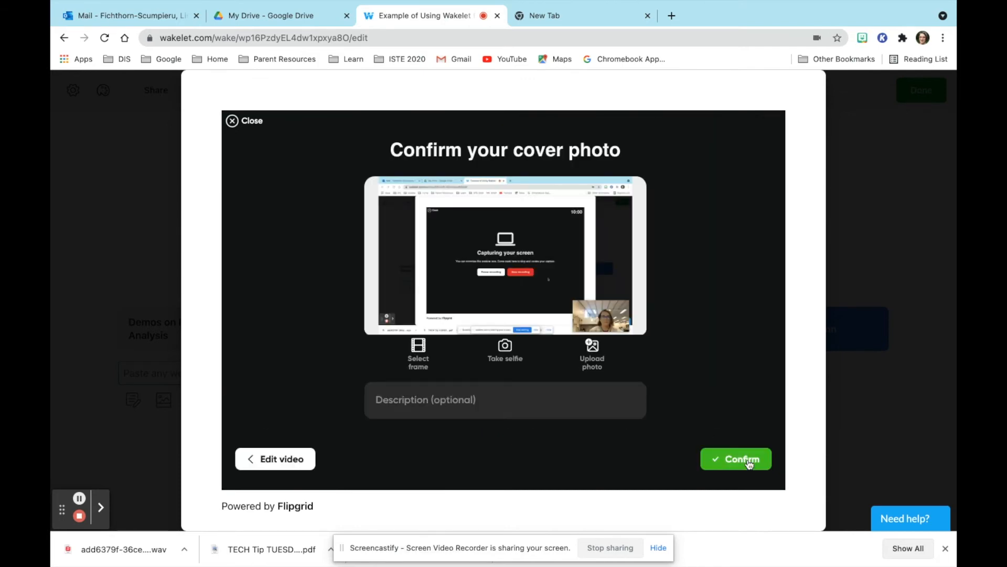
click(749, 460)
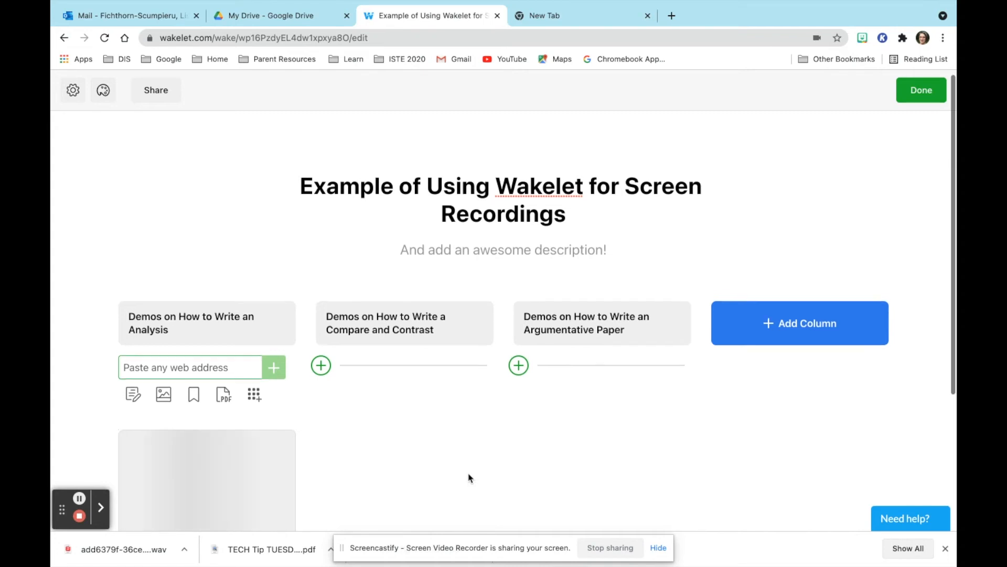
scroll(468, 478, down, 3)
scroll(469, 477, up, 3)
click(903, 37)
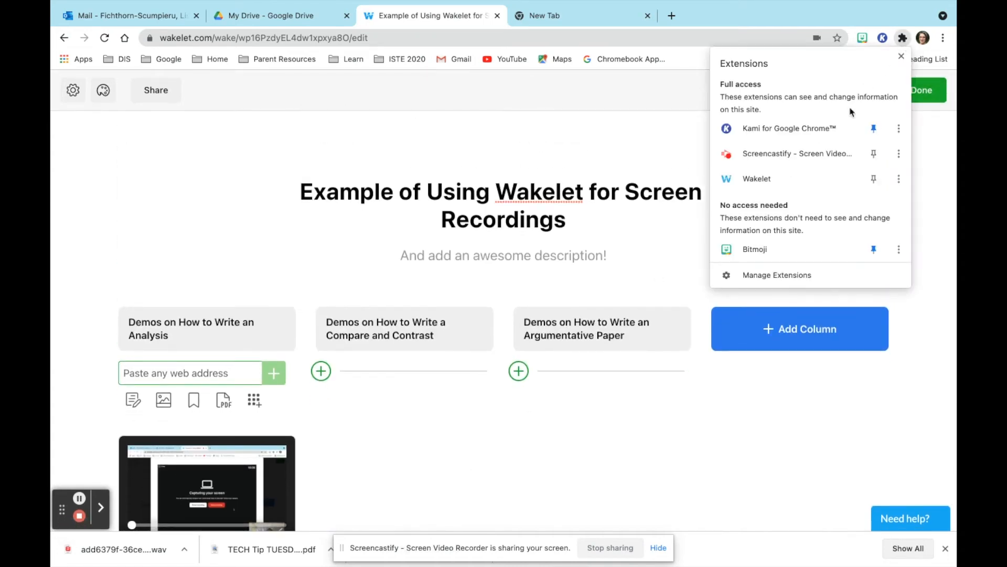
click(798, 153)
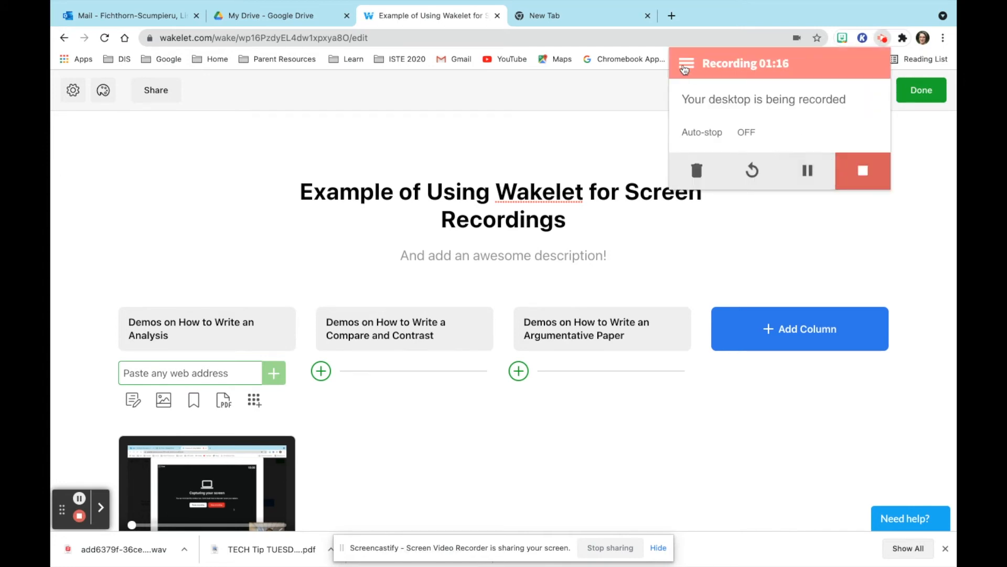
Copy the share link of 'Untitled: Nov 2, 2021 3:42 PM' from My Recordings, then return to Wakelet.
click(687, 63)
click(720, 101)
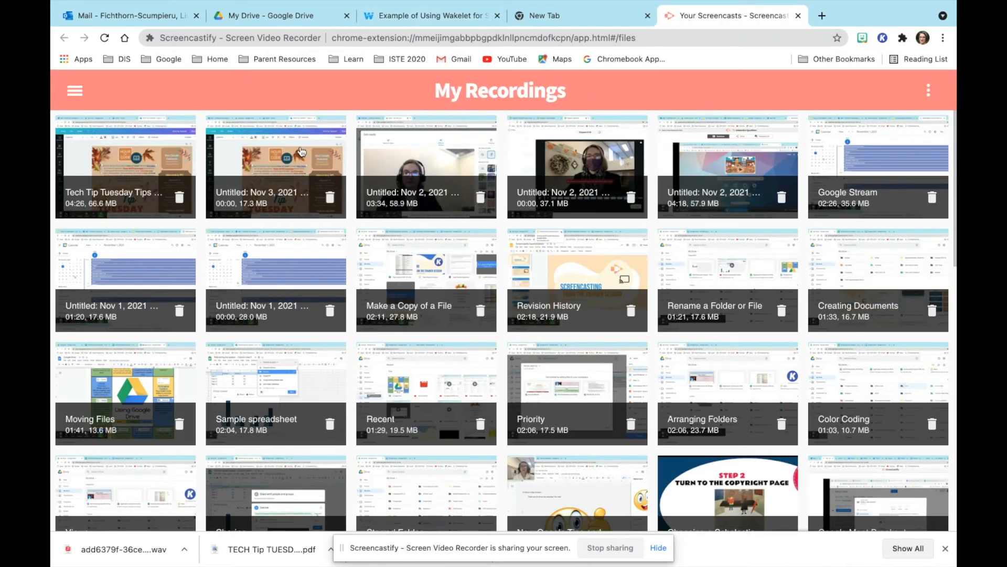
click(399, 155)
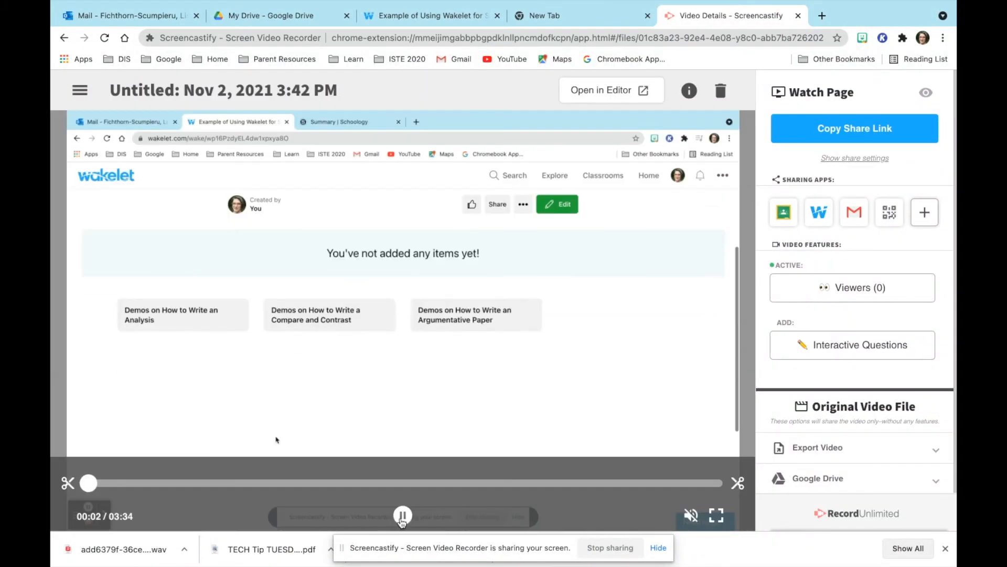
click(890, 132)
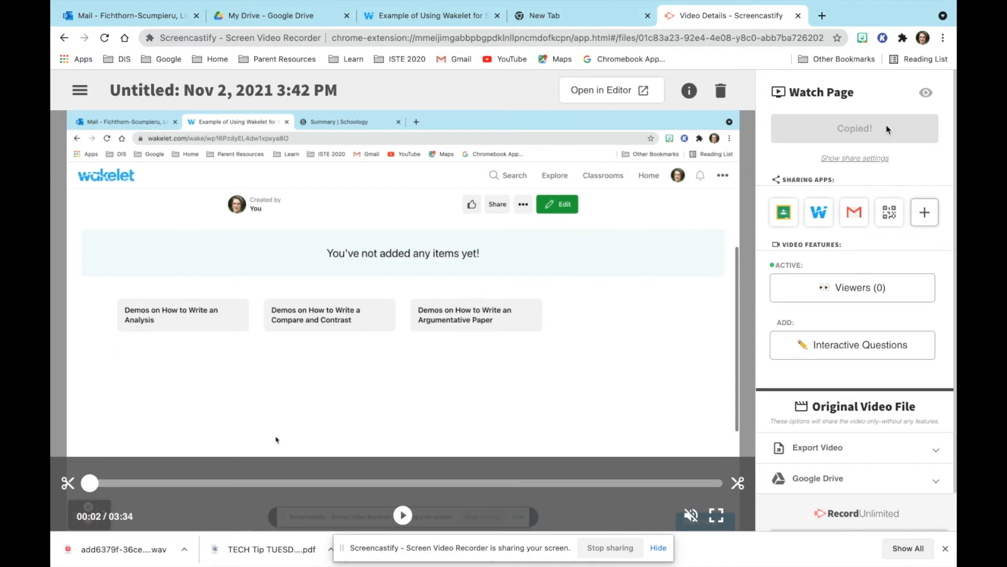
click(450, 16)
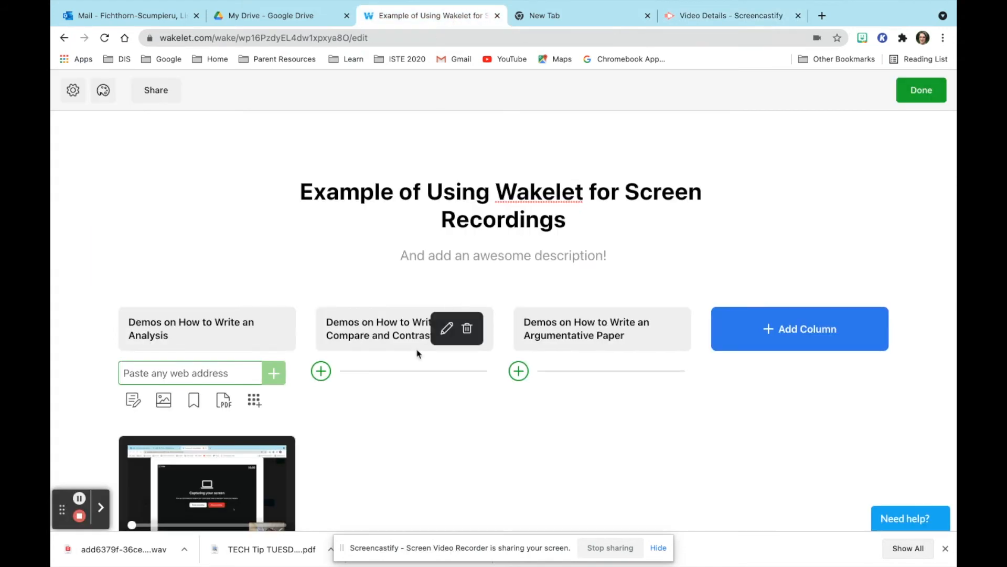
Paste the Screencastify share link as a new item in the Compare and Contrast column.
click(321, 371)
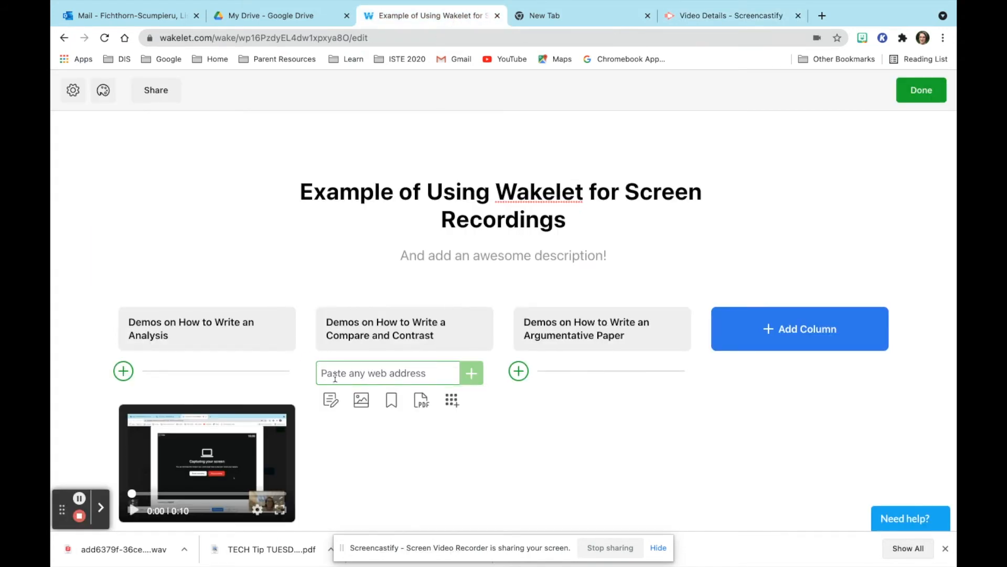
right_click(336, 378)
click(362, 469)
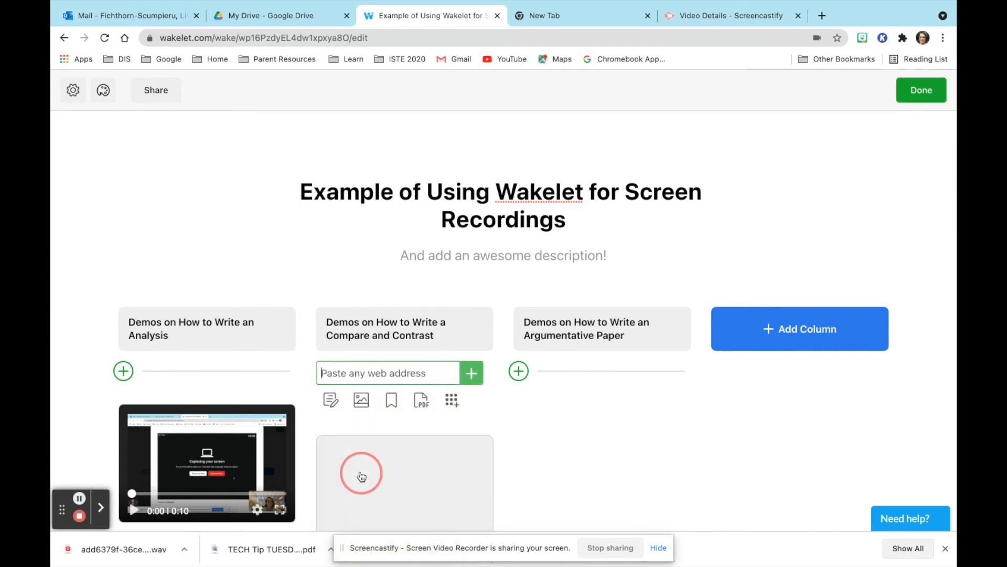
click(603, 427)
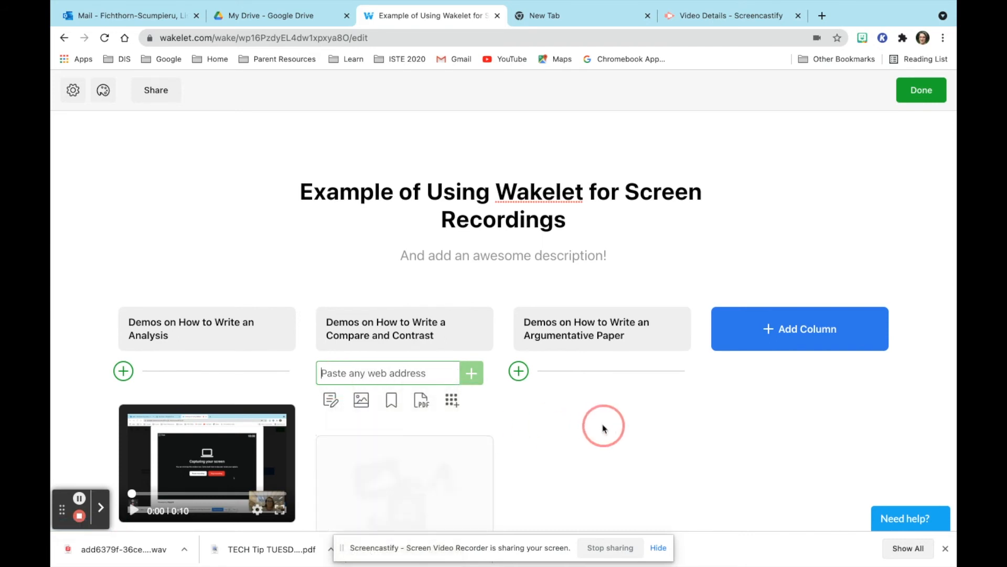
scroll(603, 428, down, 4)
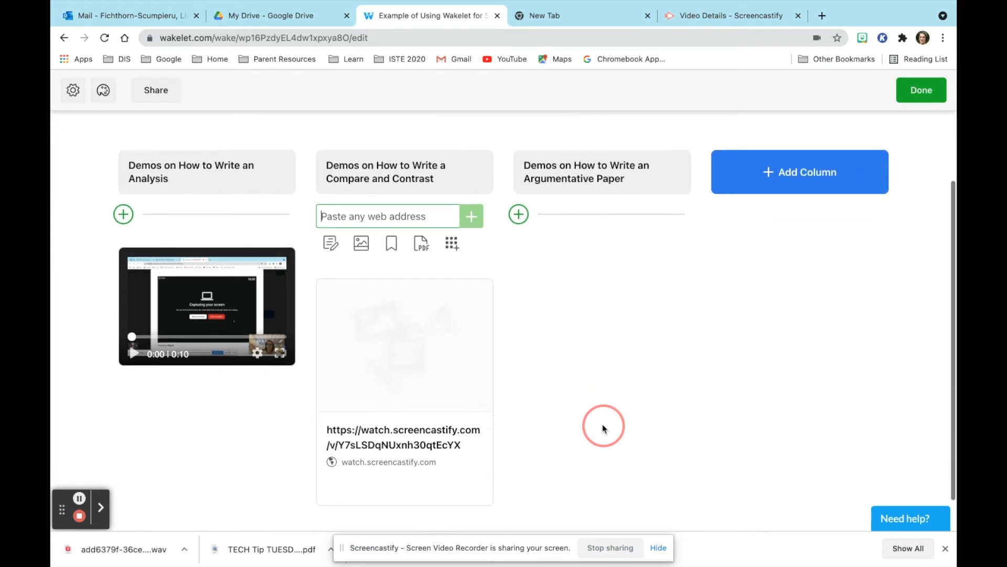
Replace the link card's URL title with 'Screencast' and save it.
mouse_move(423, 414)
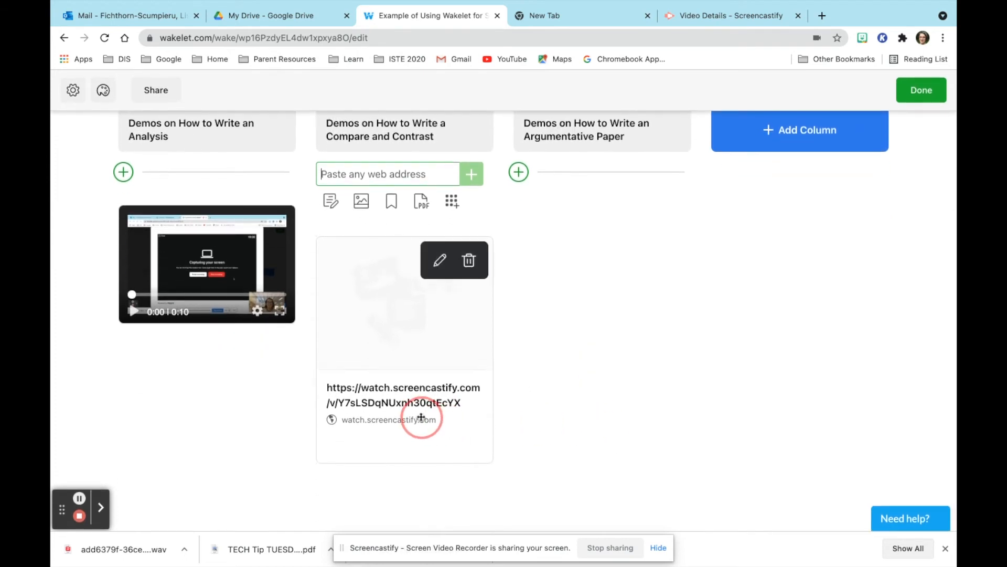
click(441, 260)
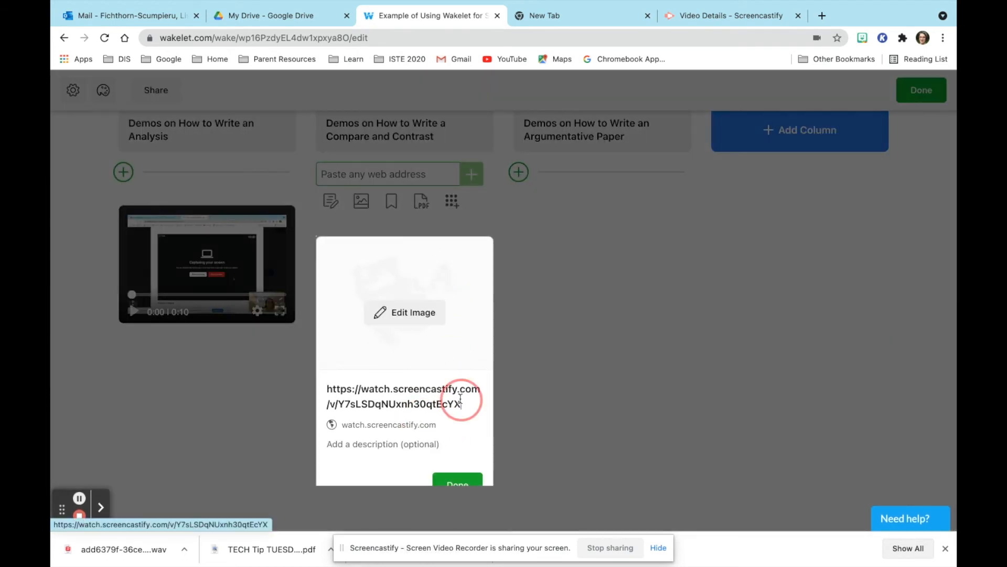
drag(461, 402, 299, 380)
key(BackSpace)
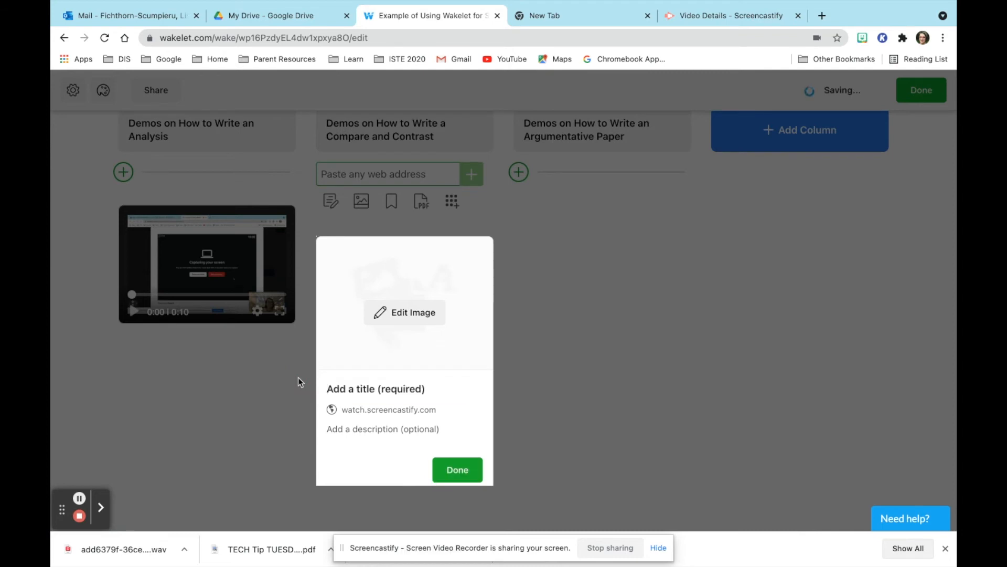
text(Screencast)
click(447, 462)
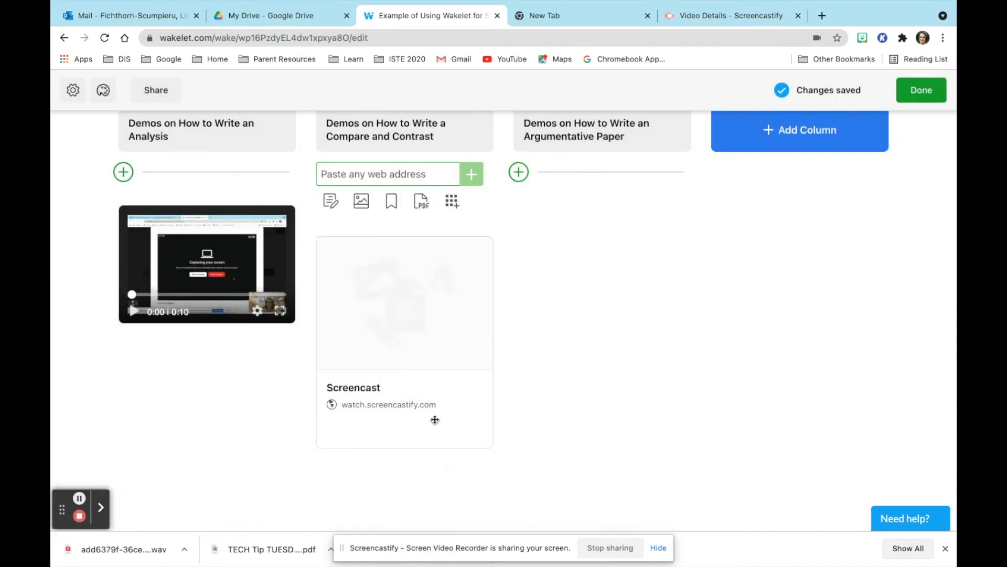
Set the Good Morning GIF from GIPHY as the Screencast card's cover image.
click(440, 264)
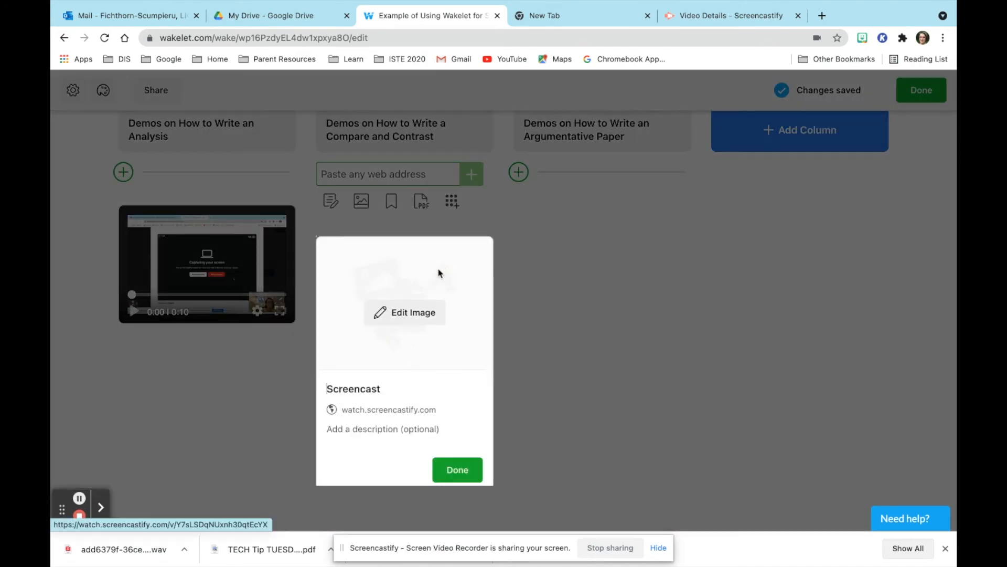
click(419, 312)
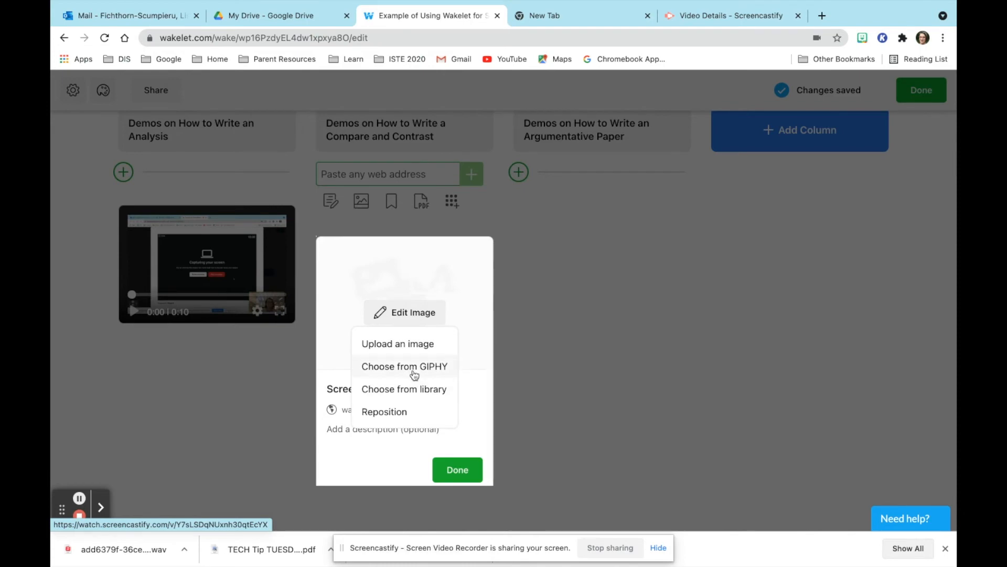
click(414, 375)
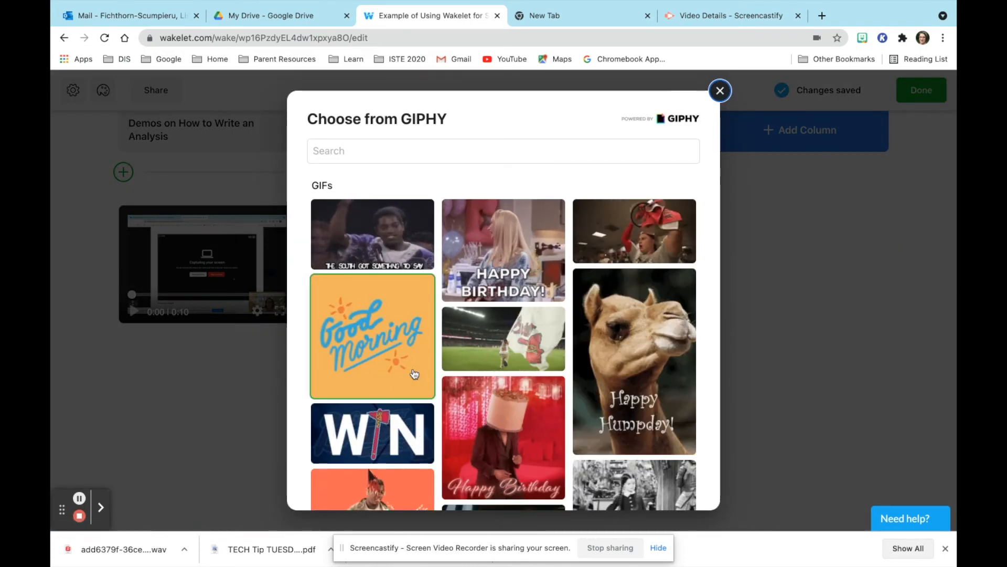
click(414, 373)
click(461, 468)
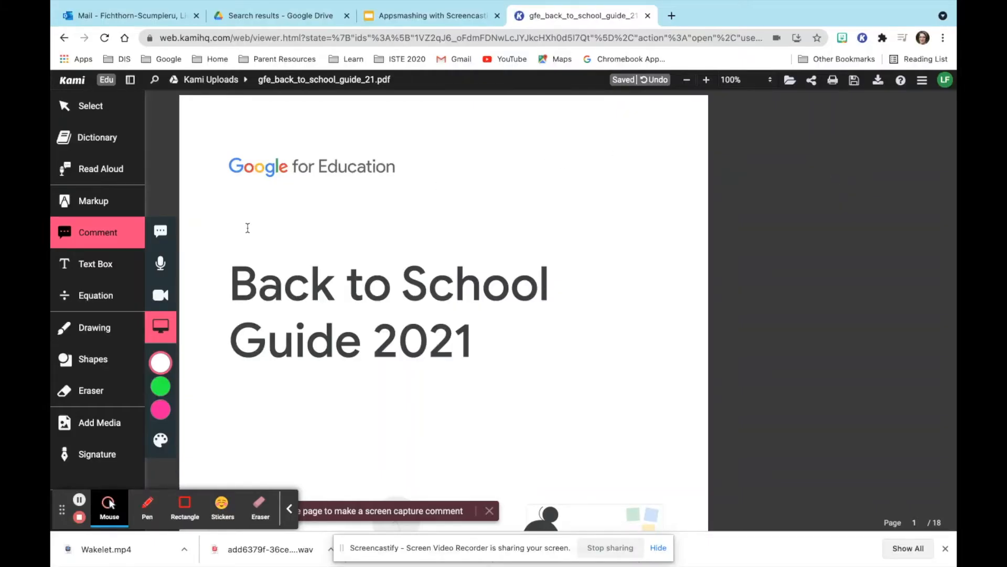
Jump to page 6's Tools to enhance teaching and learning section and begin a screen-capture comment.
click(104, 238)
click(104, 239)
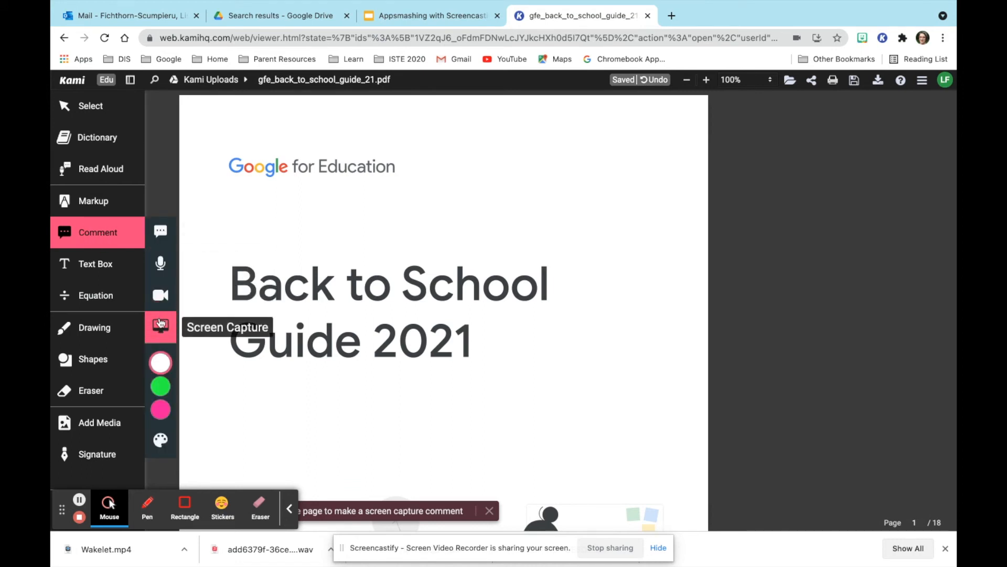
click(289, 509)
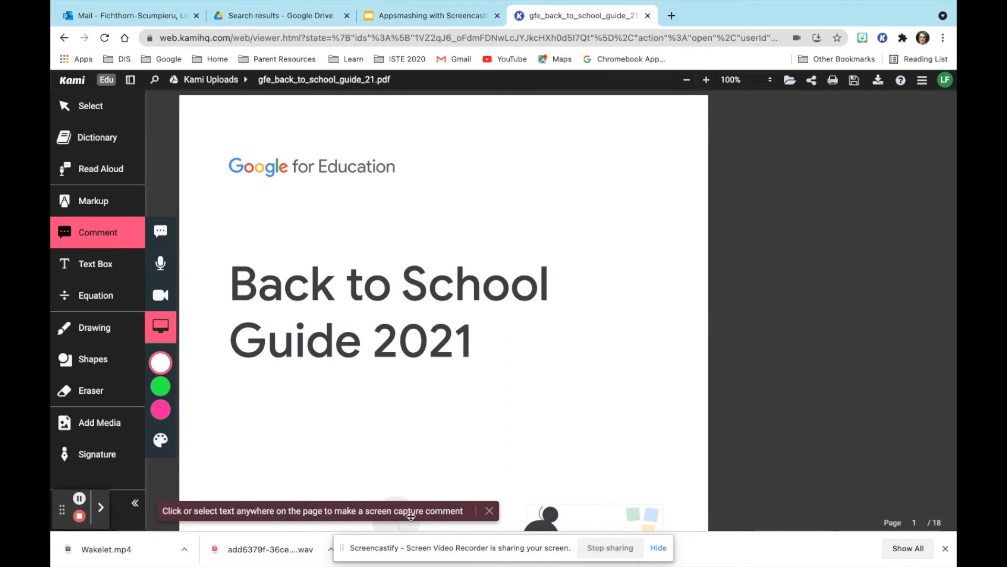
scroll(525, 420, down, 12)
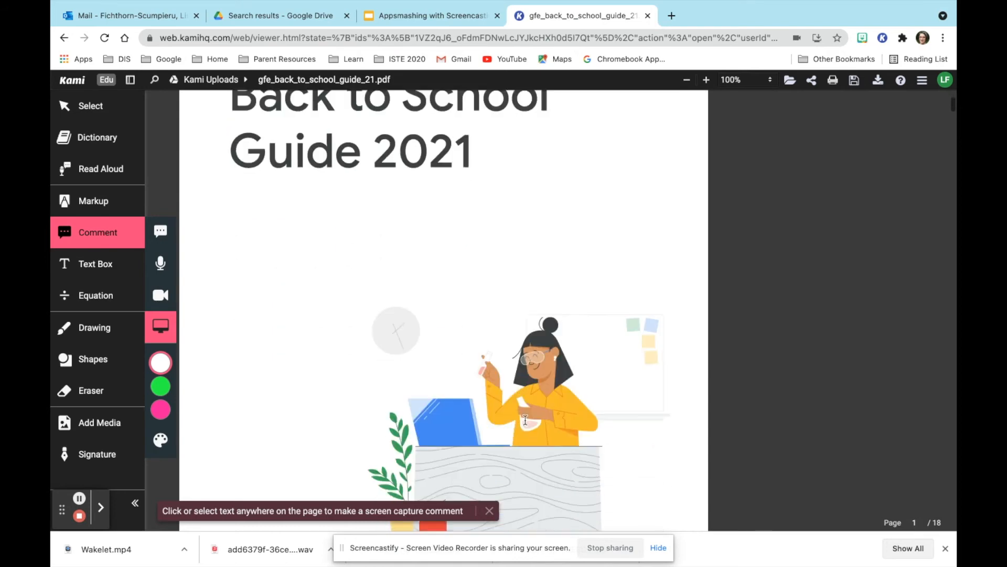
click(425, 373)
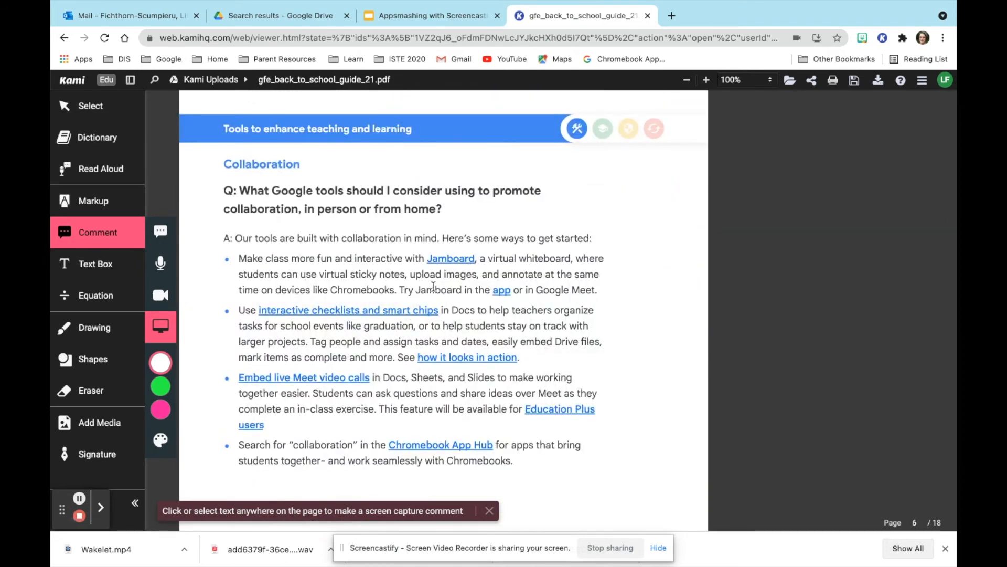
click(433, 286)
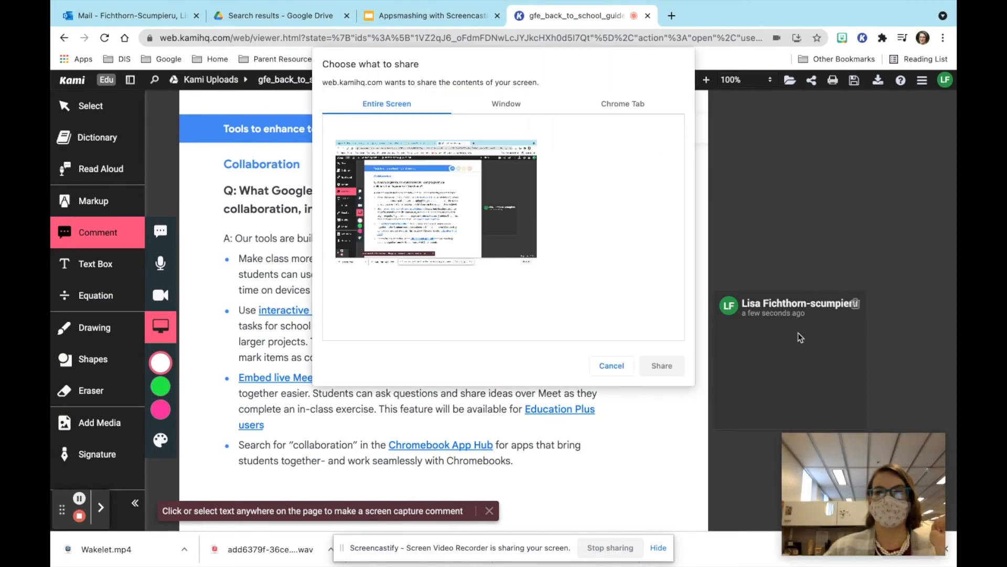
Record an entire-screen capture comment on page 6, then open the Slides deck's comments list.
click(484, 221)
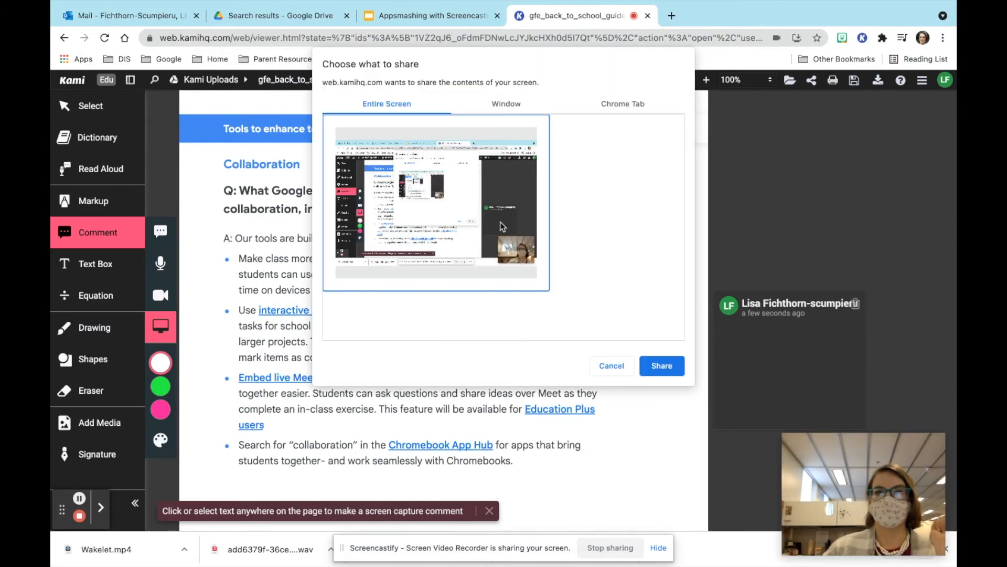
click(663, 367)
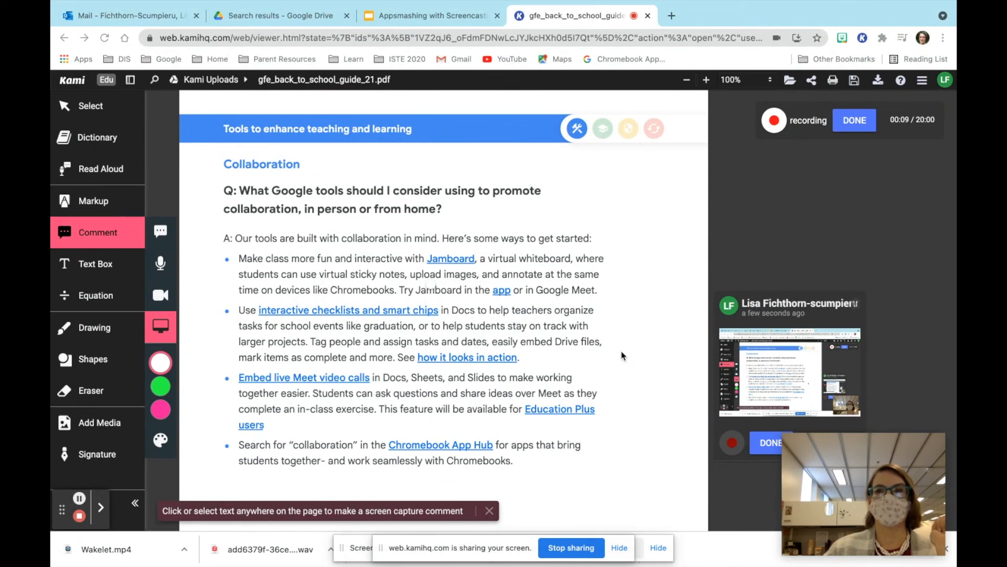
click(862, 127)
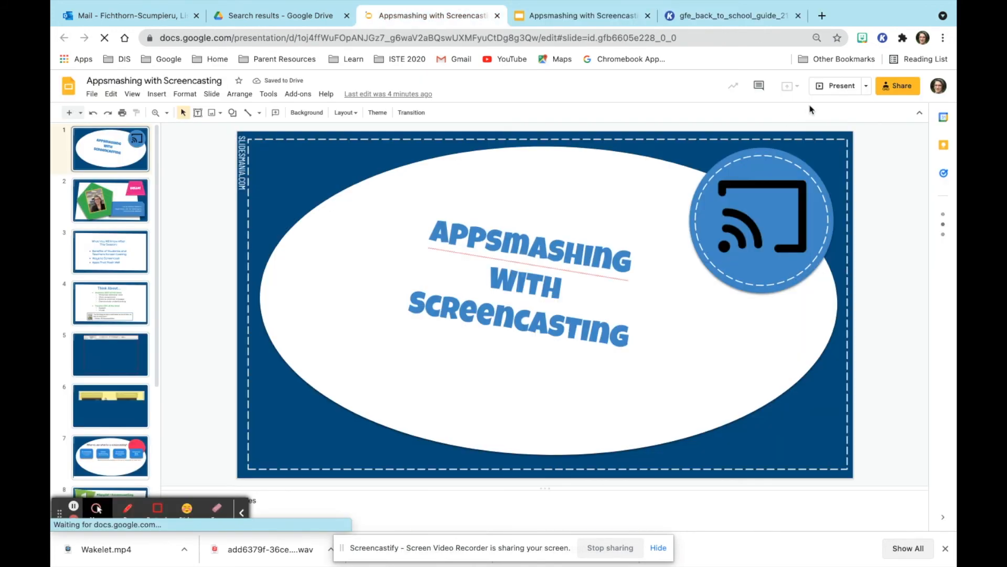
click(759, 85)
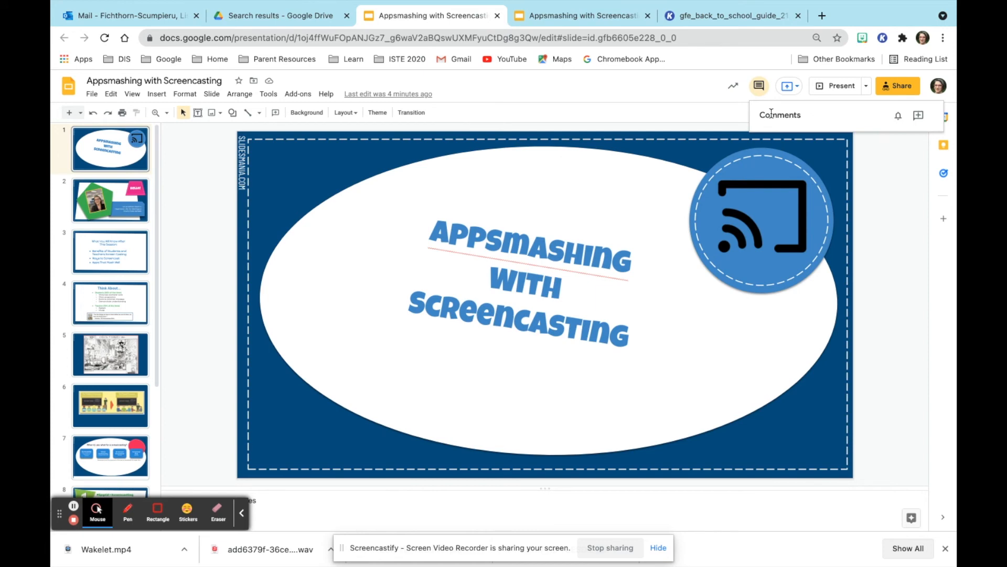
Add a comment on slide 1 containing the pasted Screencastify share link.
click(918, 115)
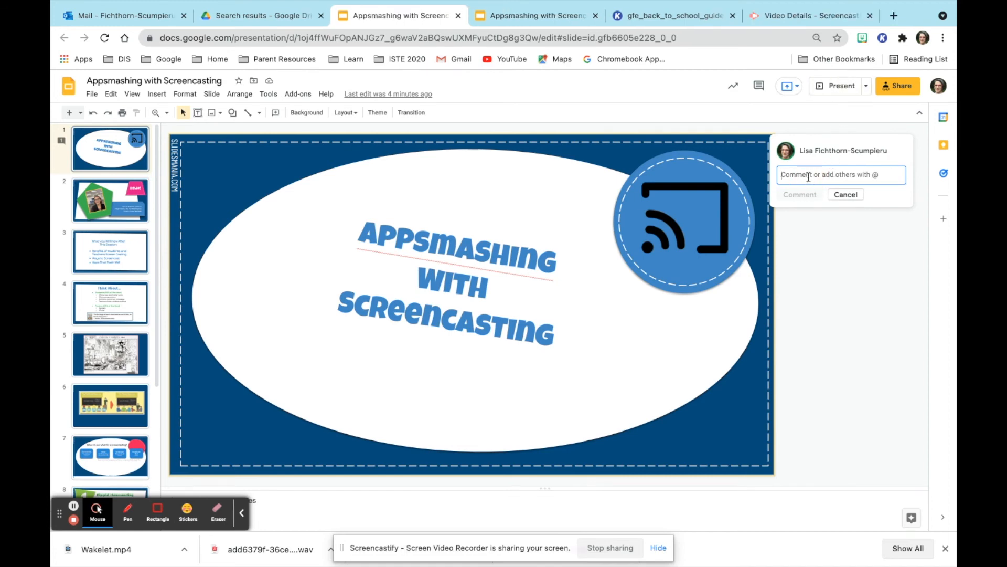
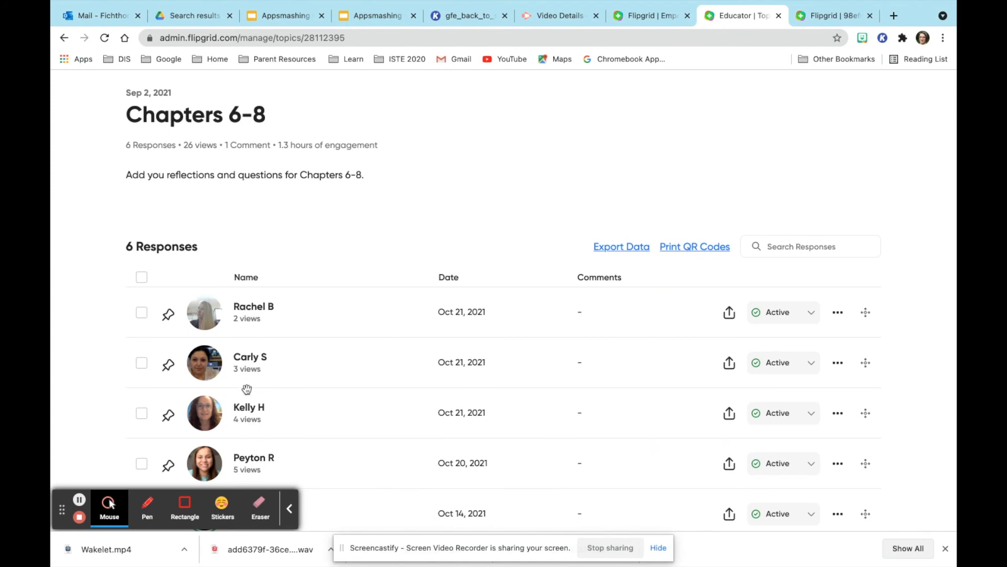
Open a student's response in Chapters 6-8 and start a video comment using Upload clip.
click(246, 407)
scroll(362, 394, down, 6)
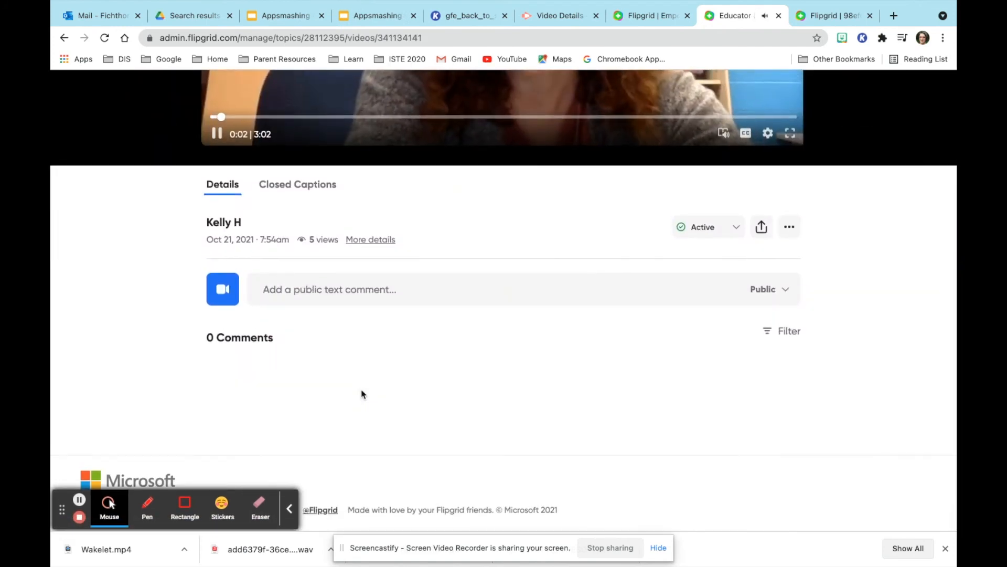
click(219, 290)
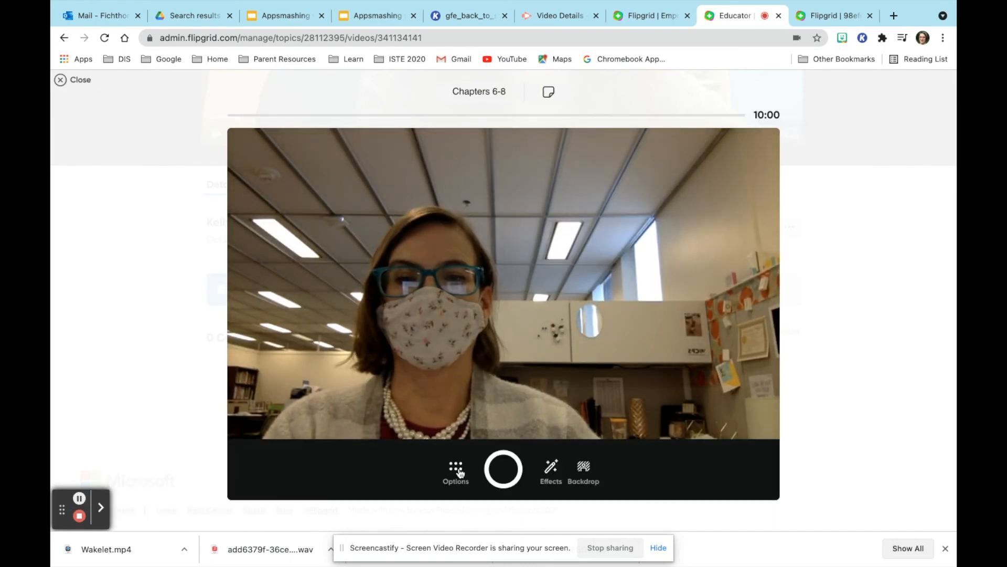
click(458, 471)
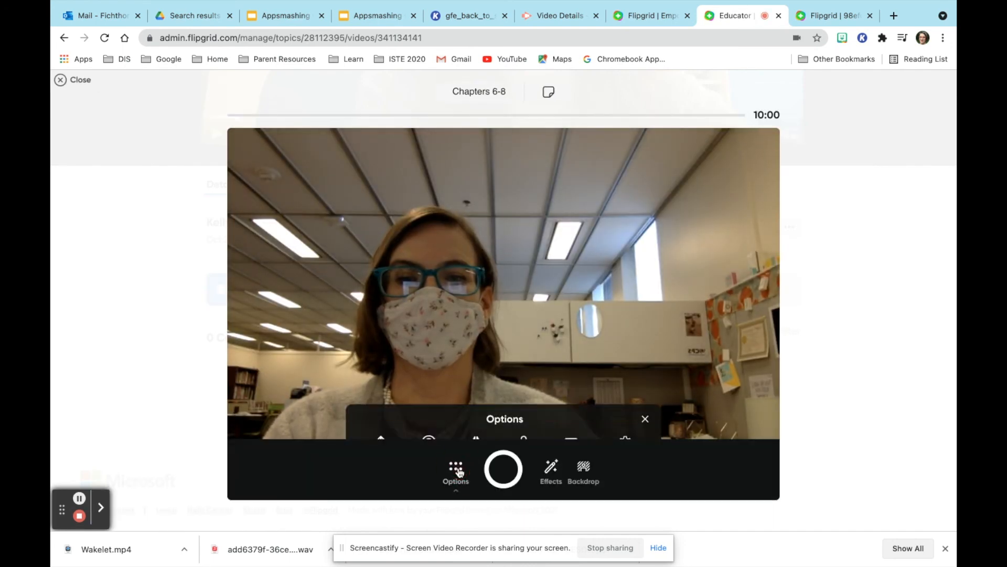
click(382, 414)
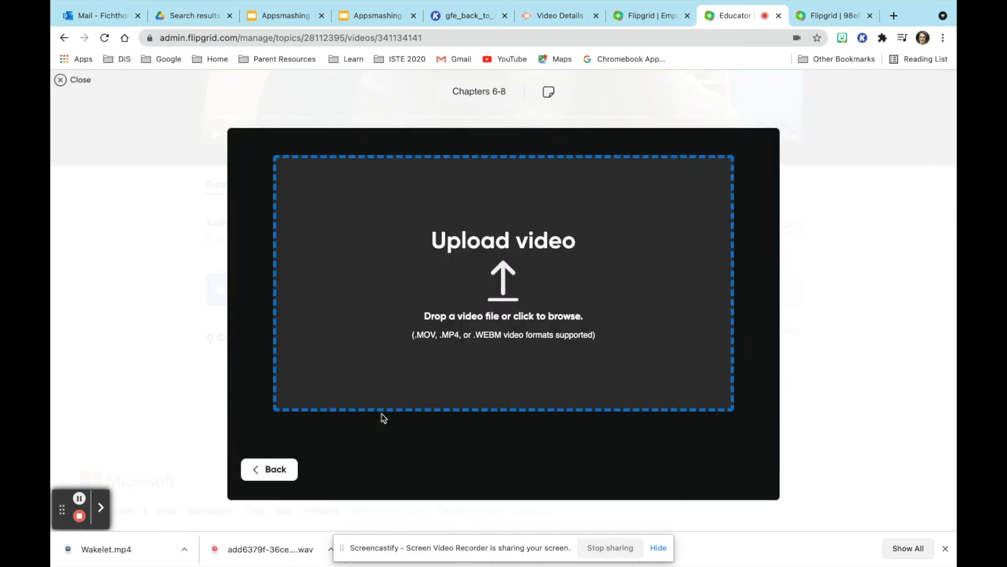
Upload Wakelet.mp4 as the video comment, confirm its cover photo, and begin typing a text note.
click(503, 289)
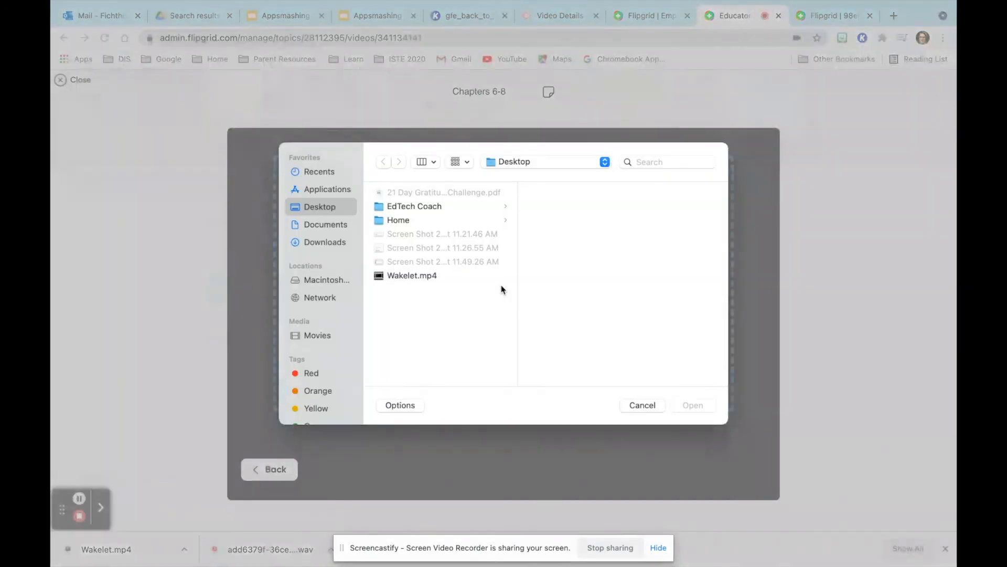
click(423, 276)
click(692, 406)
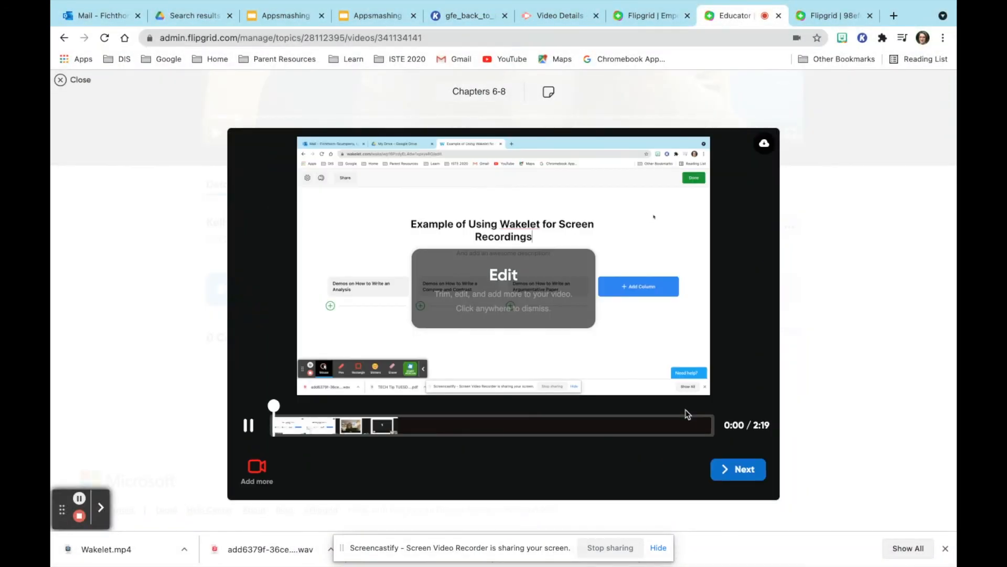
click(725, 473)
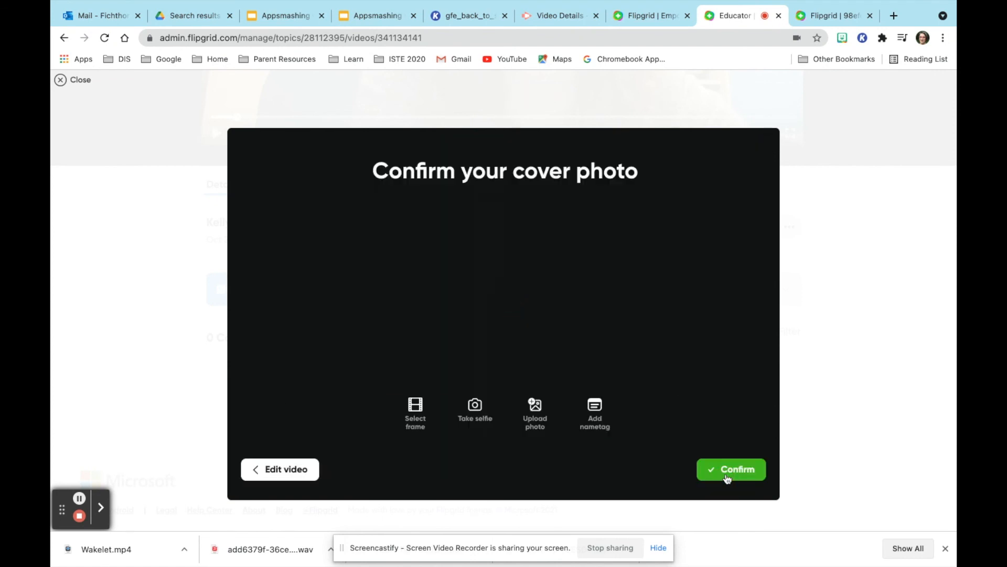
click(728, 477)
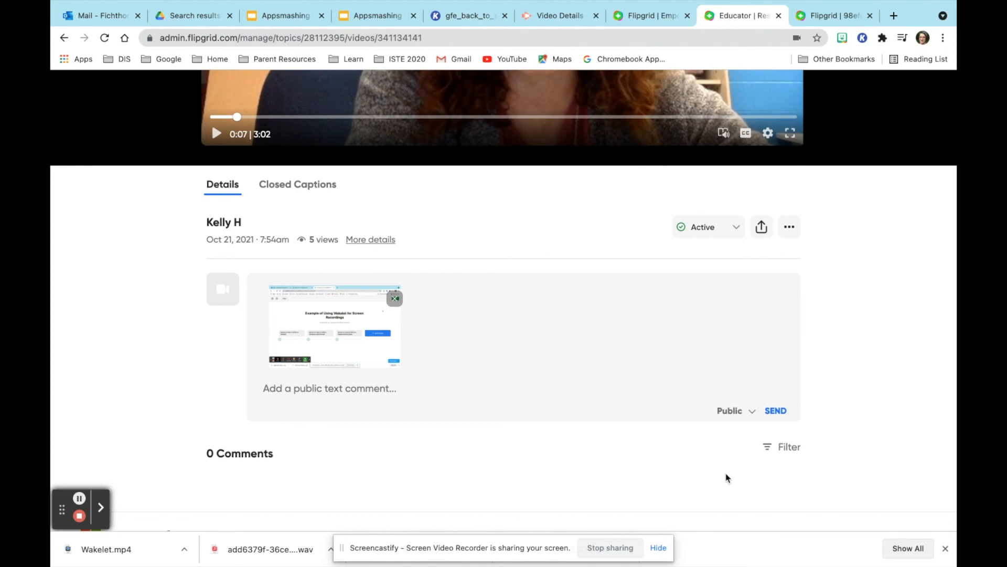
text(C)
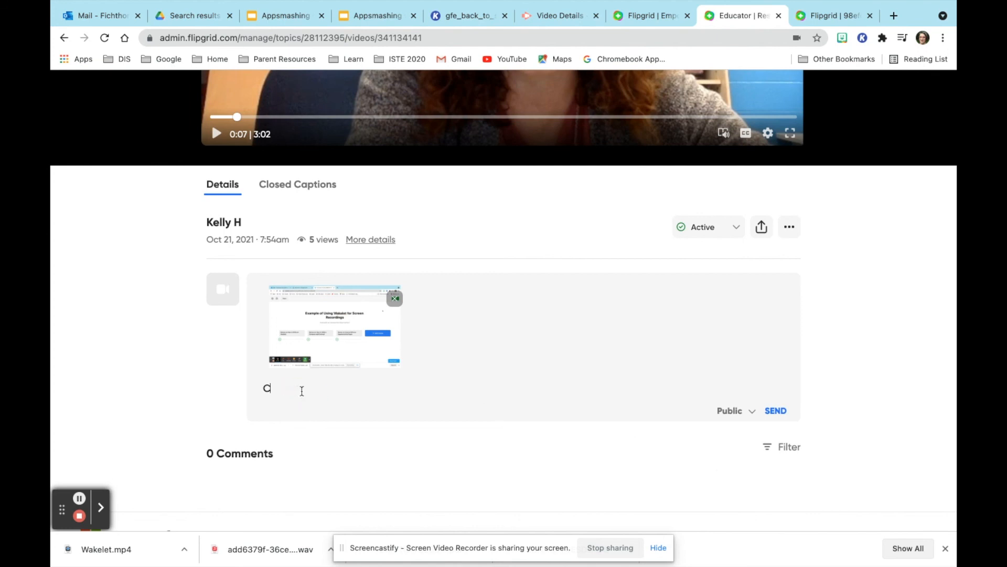